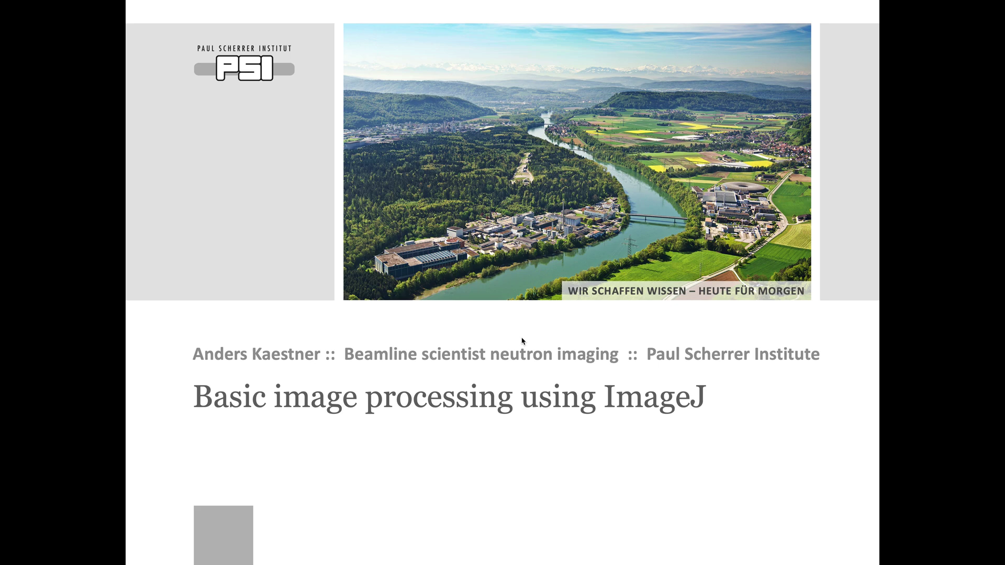
# - Advance the tutorial slides to the outline slide
pyautogui.press('Right')
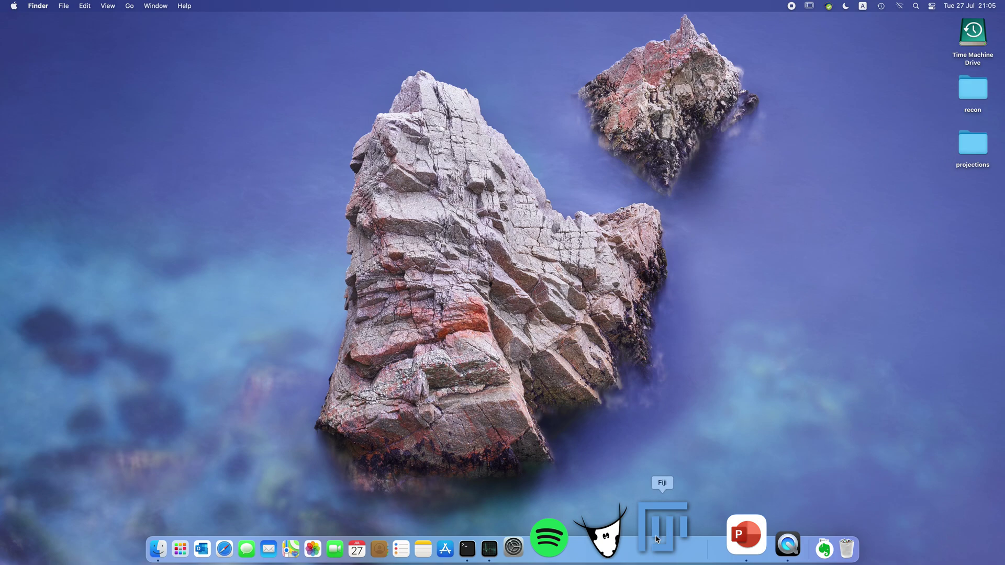
# - Launch Fiji from the Dock and move the ImageJ toolbar window toward the top centre
pyautogui.click(657, 539)
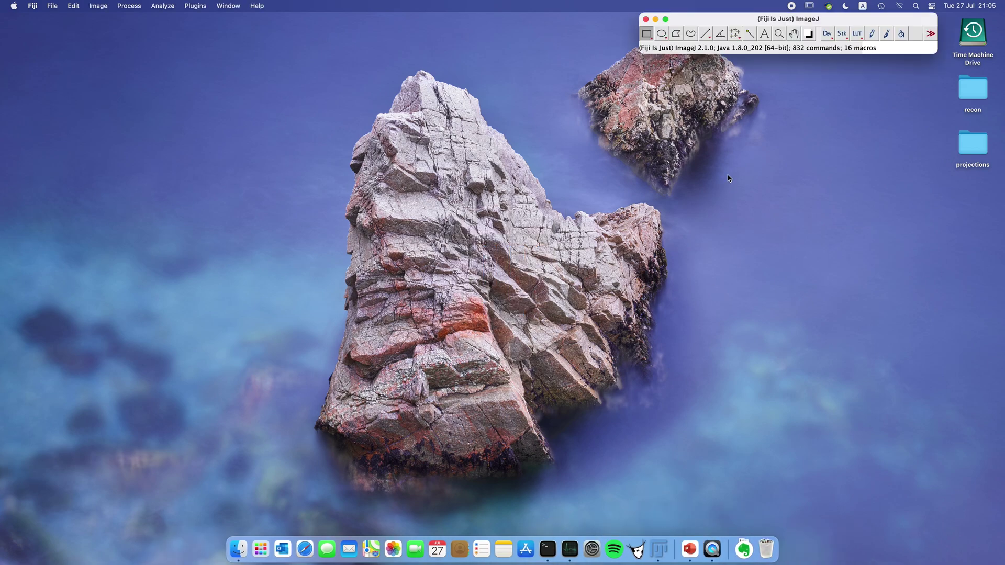
pyautogui.moveTo(727, 20); pyautogui.dragTo(436, 91)
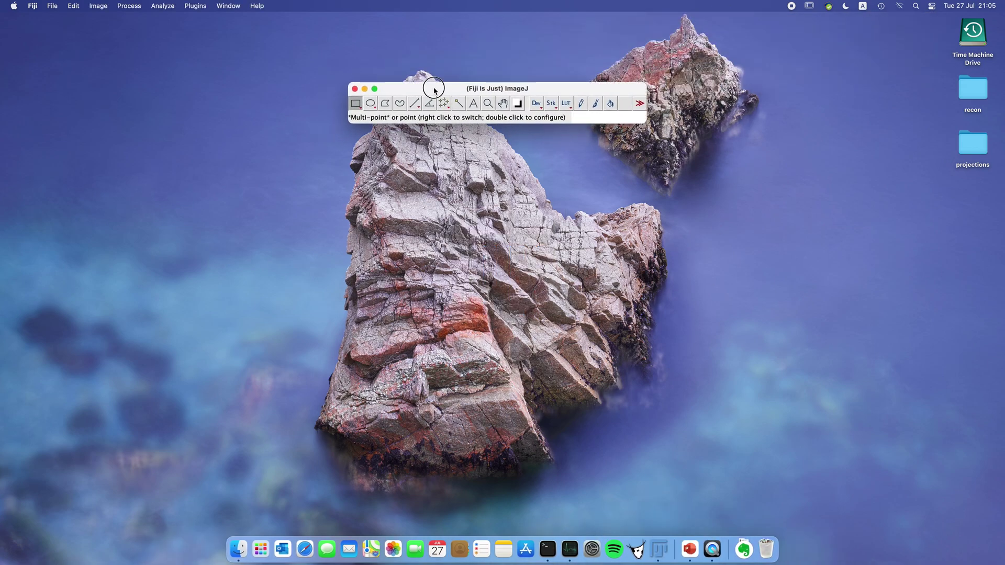
# - Open the projections folder, browse its files and drop wood_0000.tif into Fiji
pyautogui.doubleClick(975, 151)
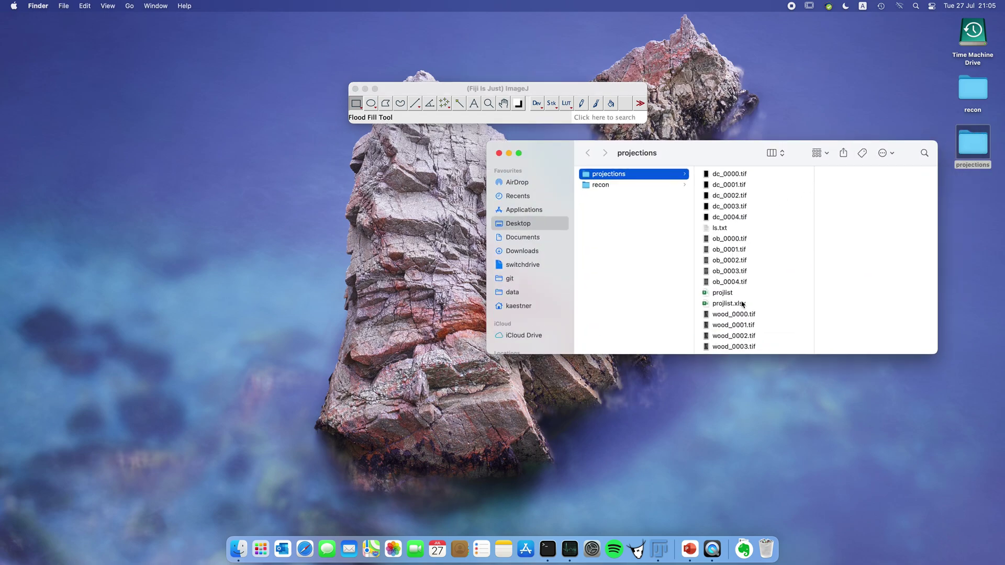
pyautogui.scroll(-3, 730, 254)
pyautogui.scroll(-20, 723, 254)
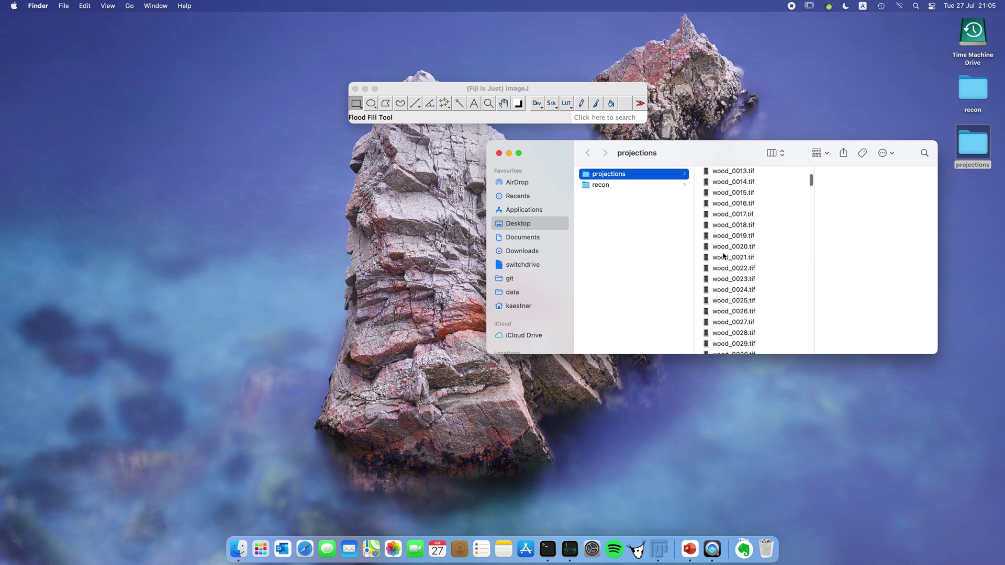
pyautogui.scroll(20, 724, 256)
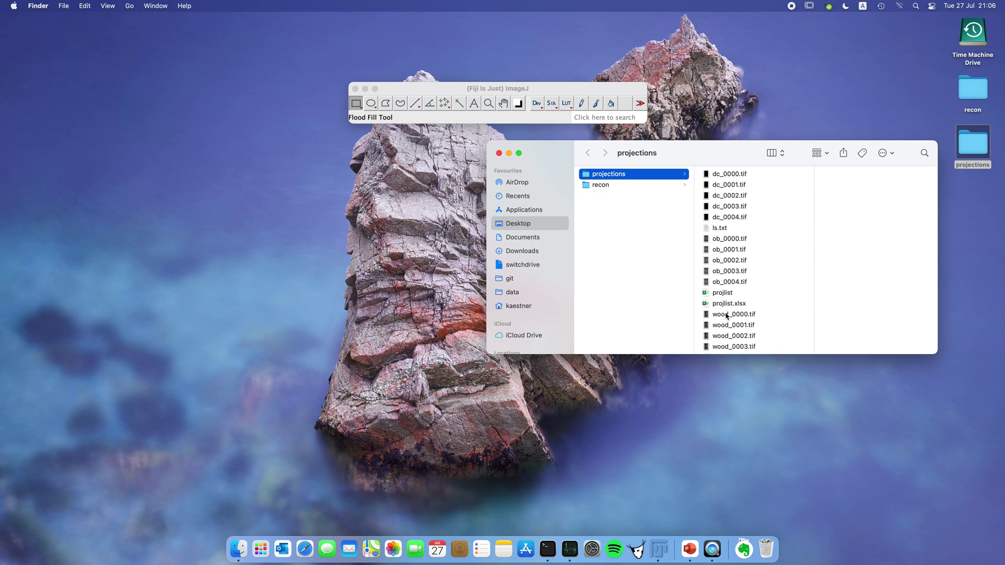
pyautogui.moveTo(725, 317); pyautogui.dragTo(492, 118)
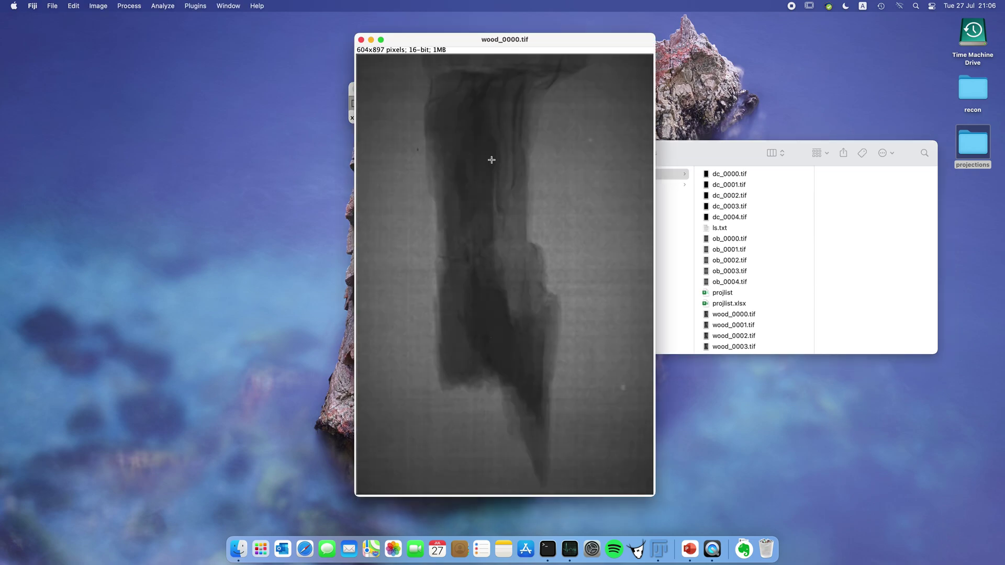
# - Open ob_0000.tif and dc_0000.tif in Fiji, placing dc_0000.tif at the far right
pyautogui.moveTo(478, 39); pyautogui.dragTo(218, 40)
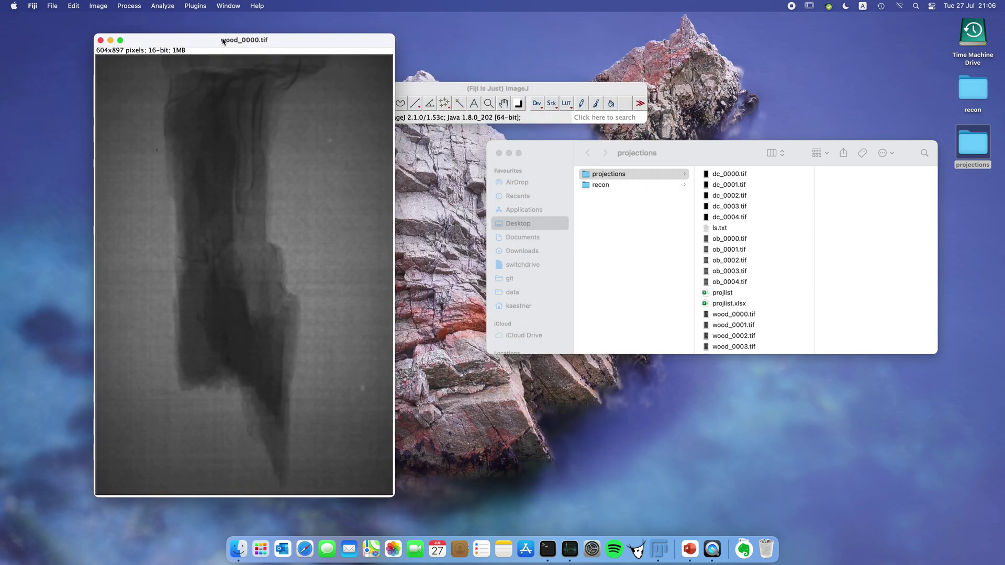
pyautogui.click(723, 241)
pyautogui.moveTo(724, 242); pyautogui.dragTo(503, 116)
pyautogui.moveTo(453, 48); pyautogui.dragTo(501, 41)
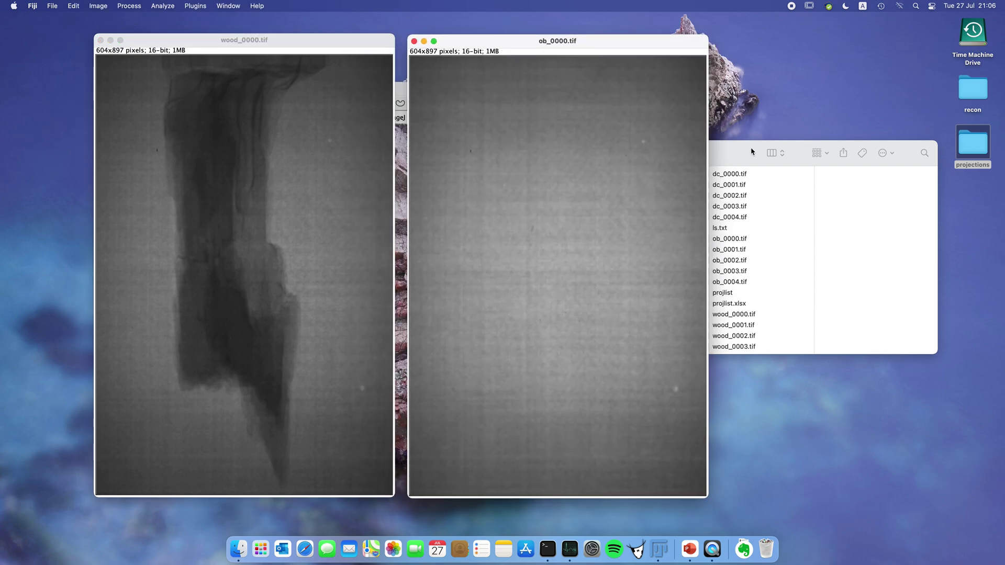
pyautogui.click(728, 151)
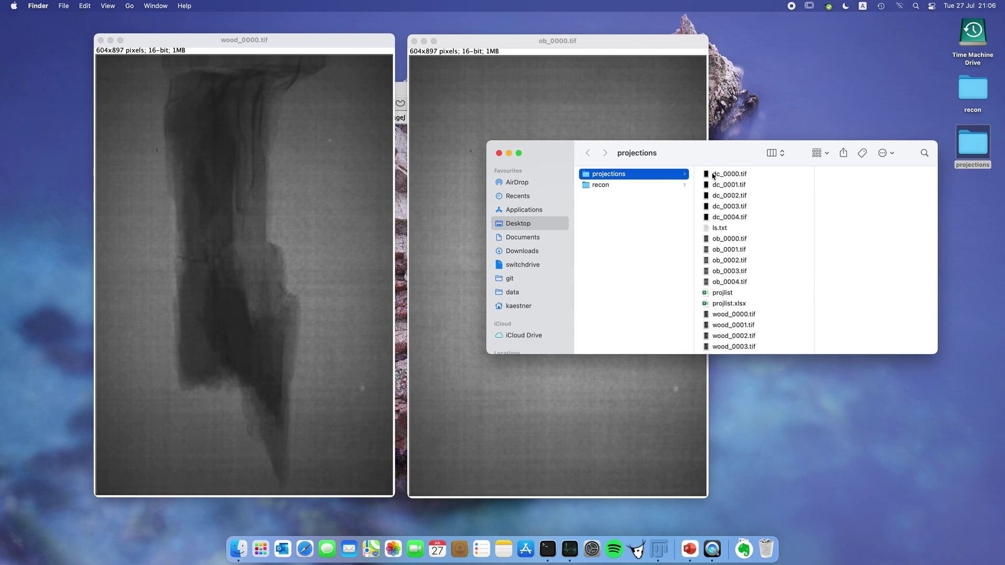
pyautogui.moveTo(721, 176); pyautogui.dragTo(403, 122)
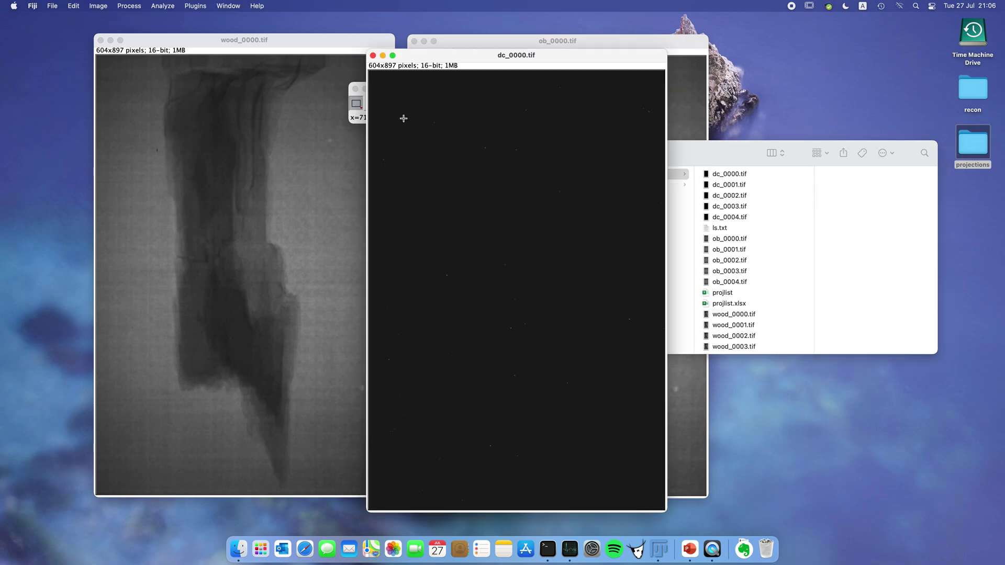
pyautogui.moveTo(442, 55); pyautogui.dragTo(776, 40)
# - Line up the wood, ob and dc image windows side by side in a row
pyautogui.moveTo(278, 40); pyautogui.dragTo(214, 38)
pyautogui.moveTo(524, 41); pyautogui.dragTo(483, 43)
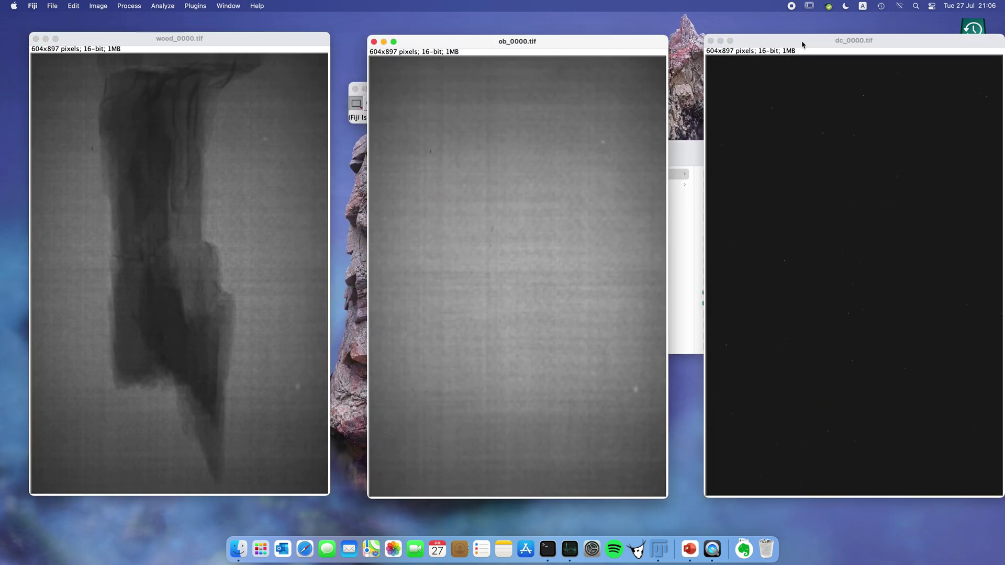
pyautogui.moveTo(804, 45); pyautogui.dragTo(781, 44)
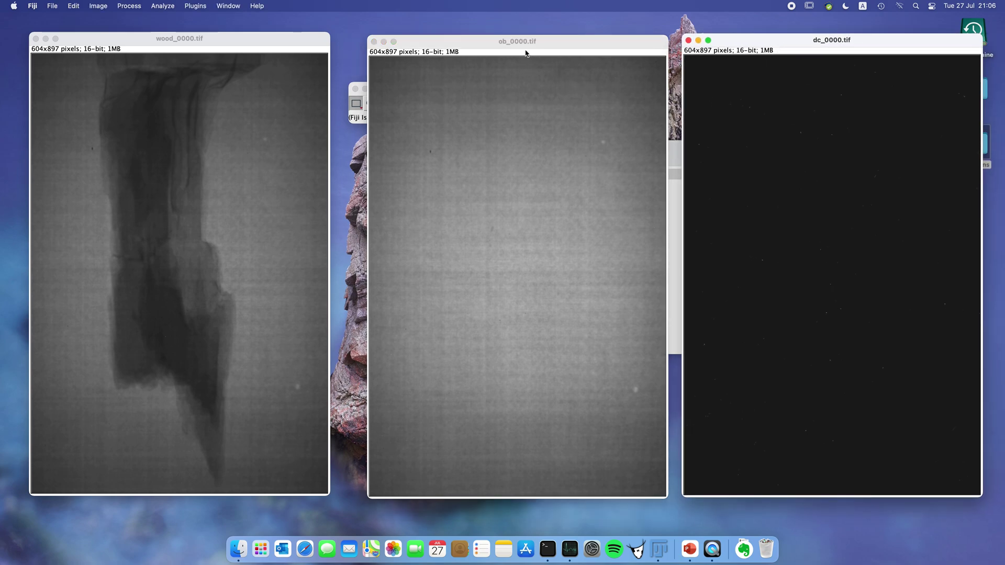
pyautogui.click(358, 124)
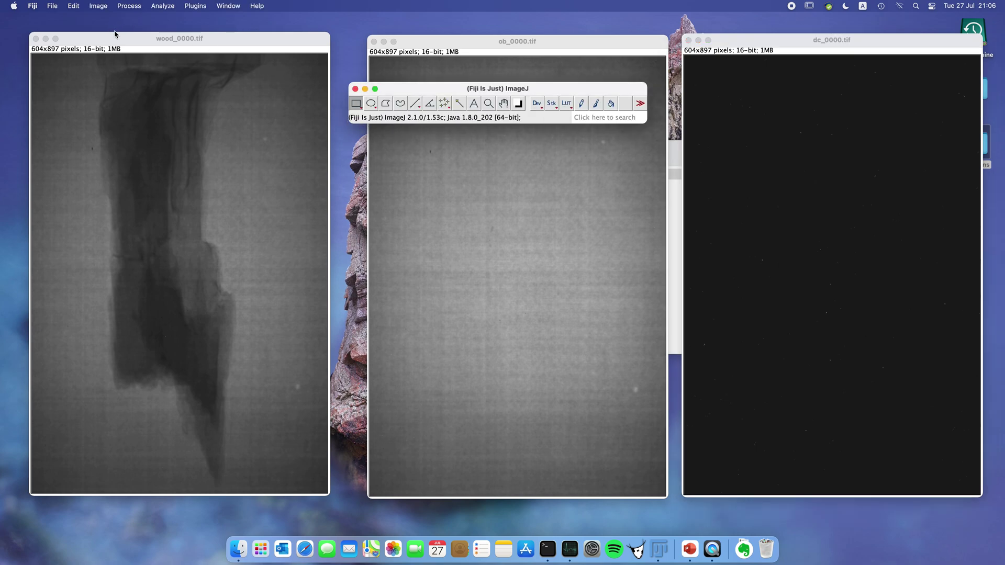
# - Open Image > Adjust > Brightness/Contrast and auto-stretch dc_0000.tif
pyautogui.click(103, 8)
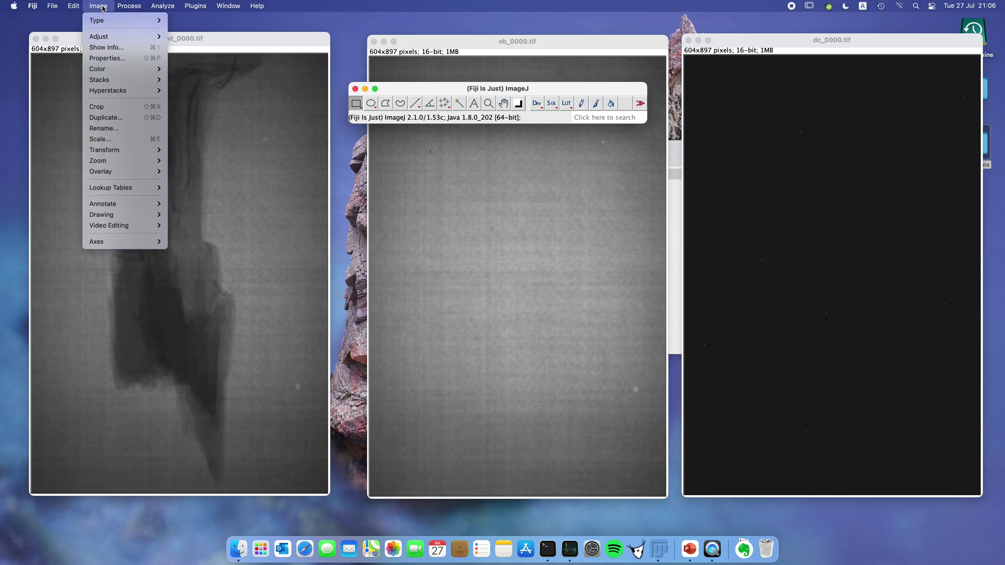
pyautogui.moveTo(116, 41)
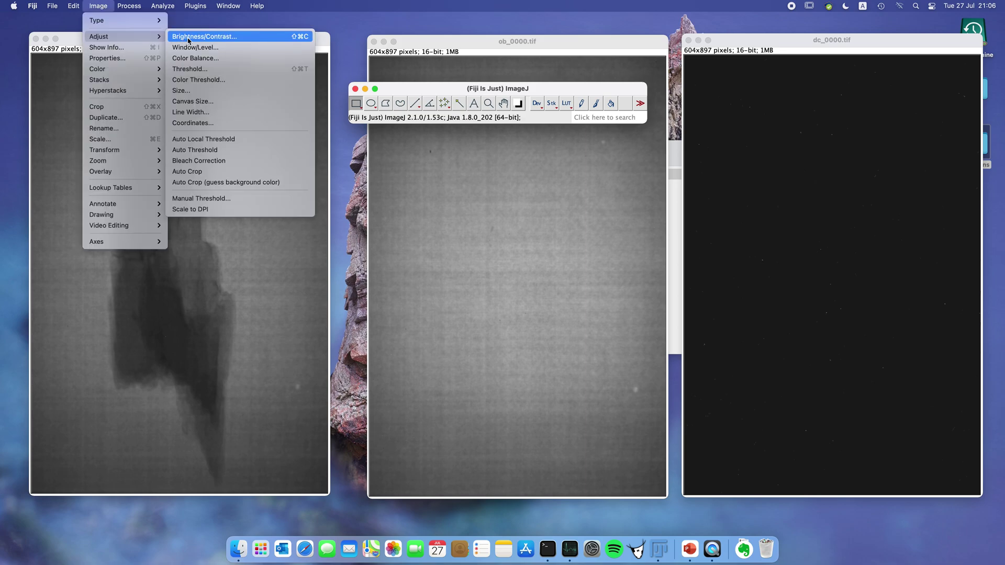
pyautogui.click(215, 39)
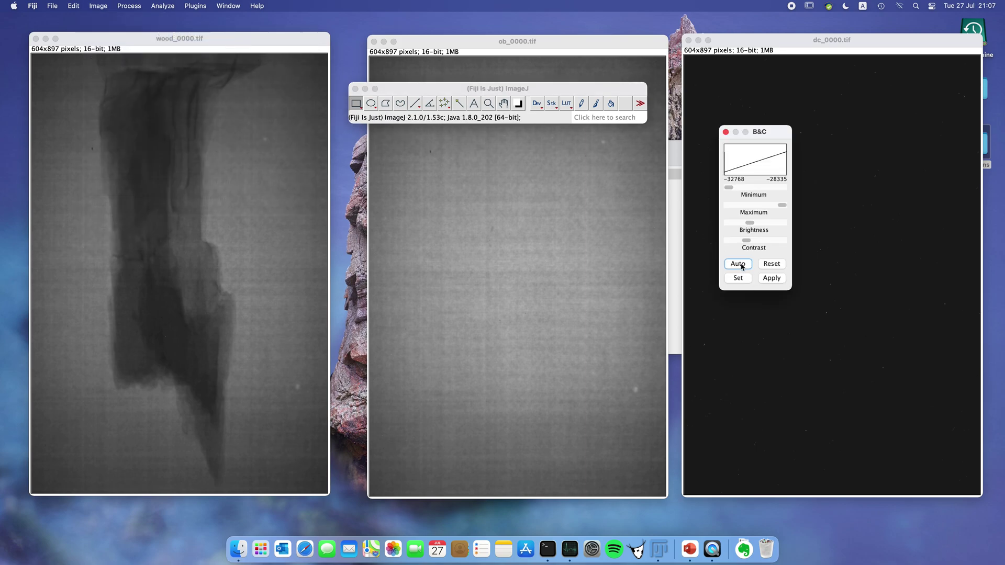
pyautogui.click(739, 265)
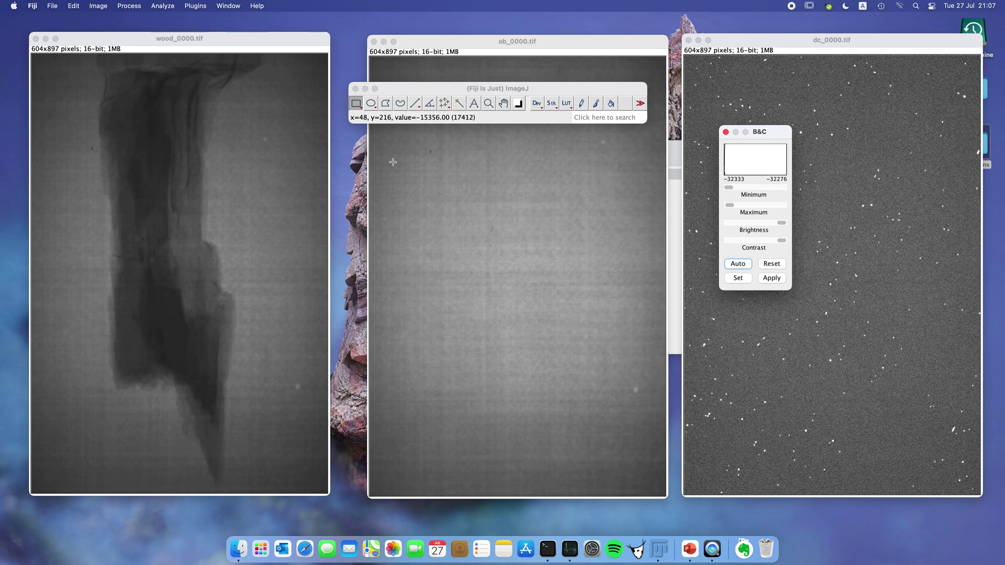
# - Auto-stretch the display contrast of wood_0000.tif as well
pyautogui.click(223, 41)
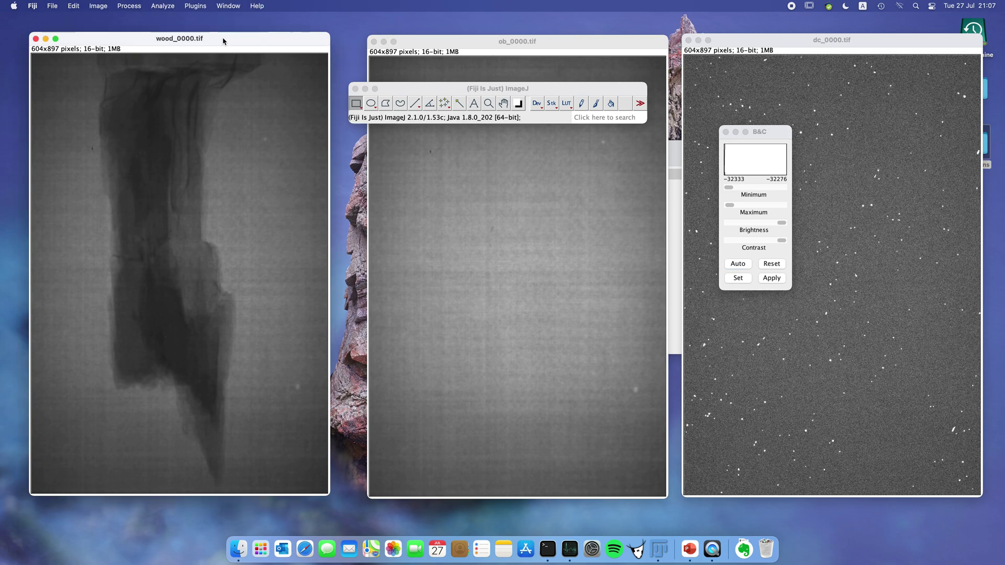
pyautogui.moveTo(209, 42); pyautogui.dragTo(208, 43)
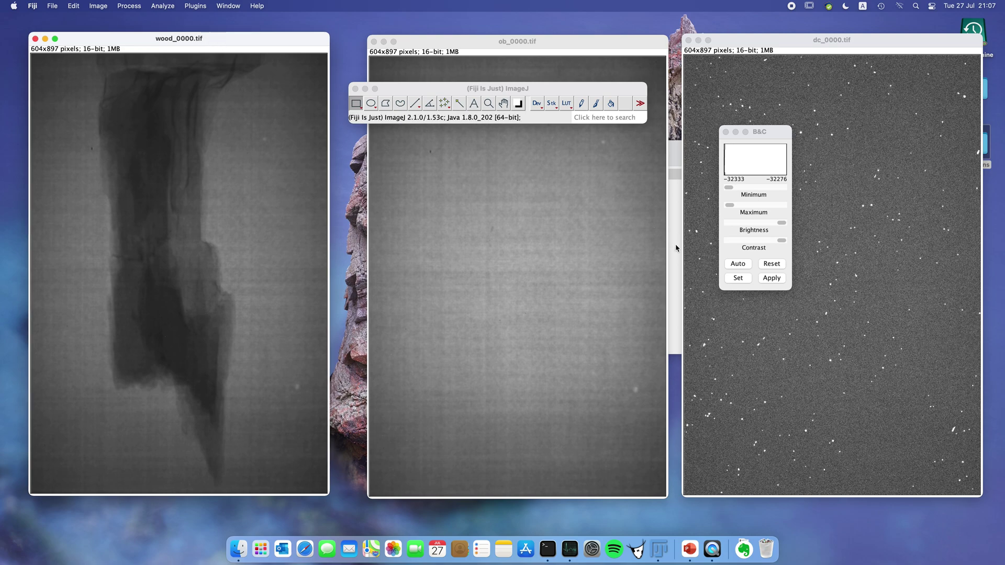
pyautogui.click(740, 265)
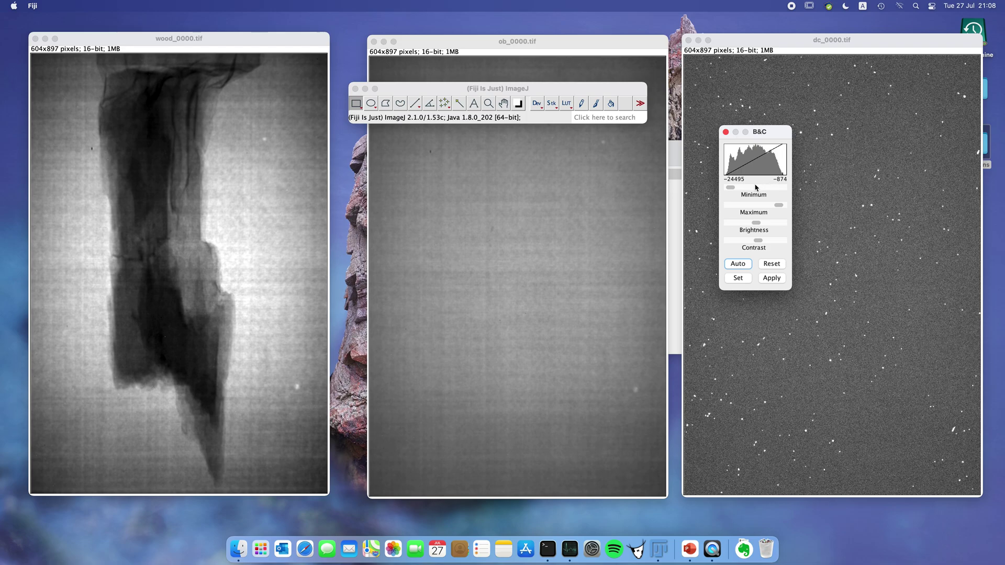
# - Try higher display minimums on wood_0000.tif, then reset with Auto to -23882 to -1692
pyautogui.moveTo(731, 188); pyautogui.dragTo(755, 206)
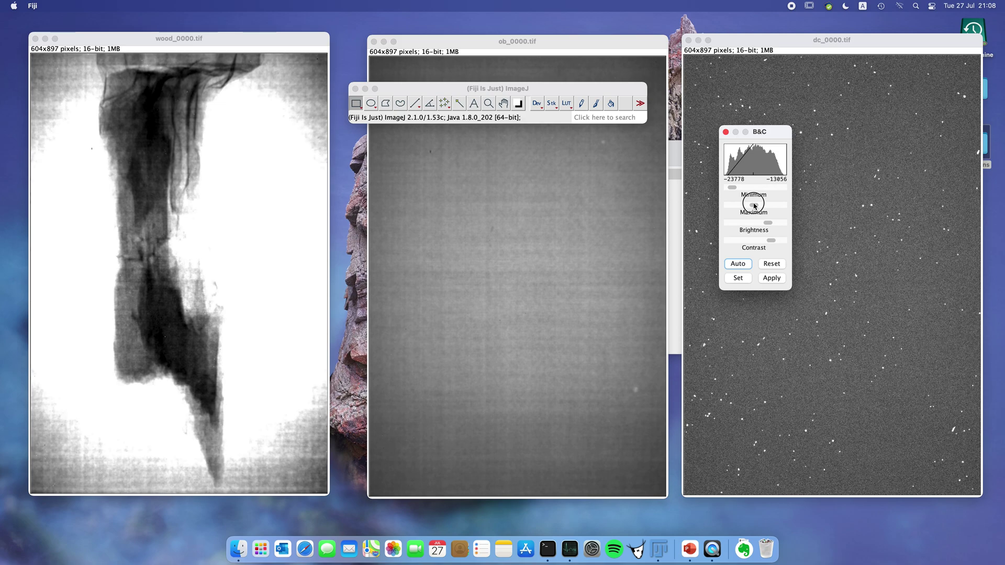
pyautogui.moveTo(754, 206); pyautogui.dragTo(720, 192)
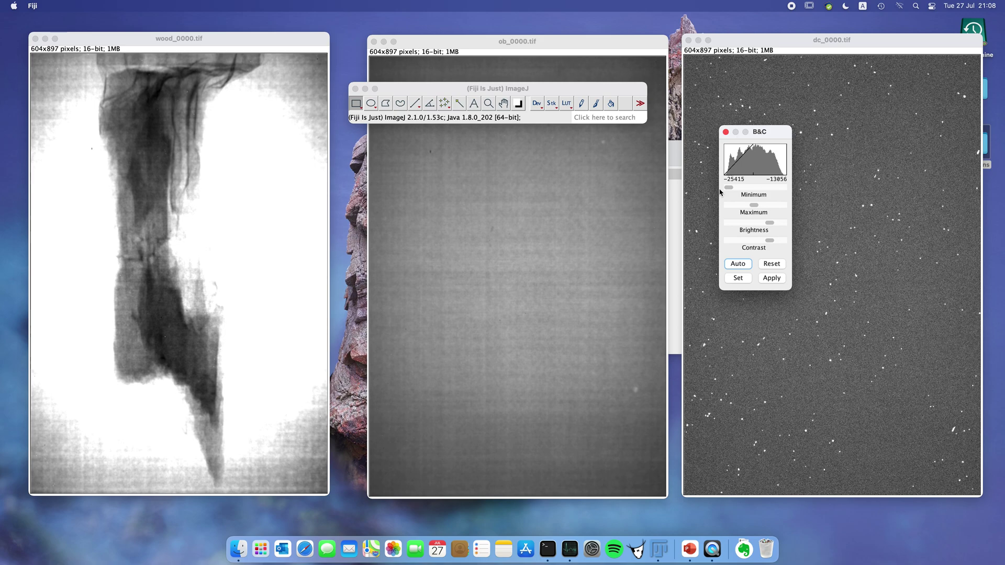
pyautogui.click(744, 266)
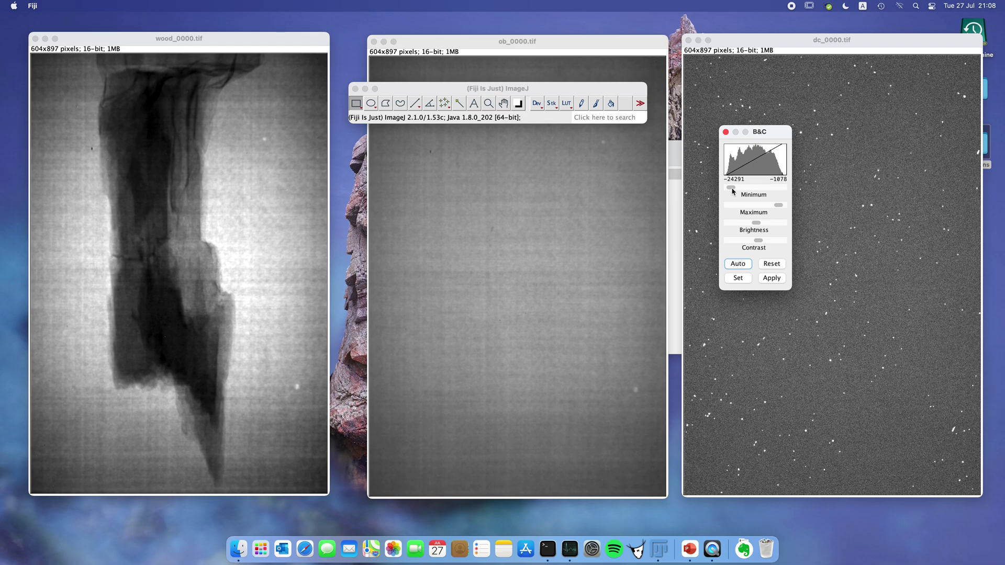
pyautogui.moveTo(731, 188); pyautogui.dragTo(745, 207)
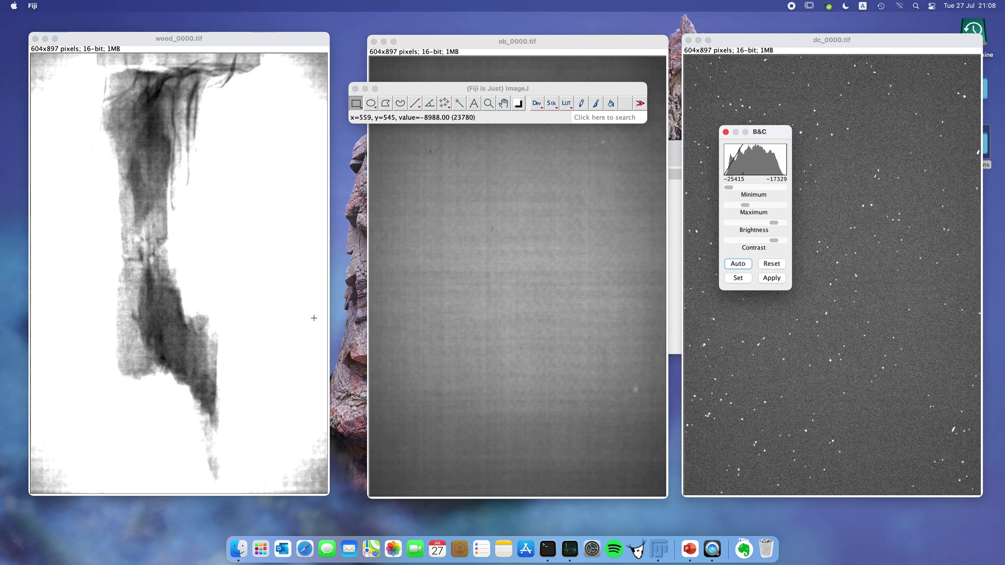
pyautogui.click(738, 263)
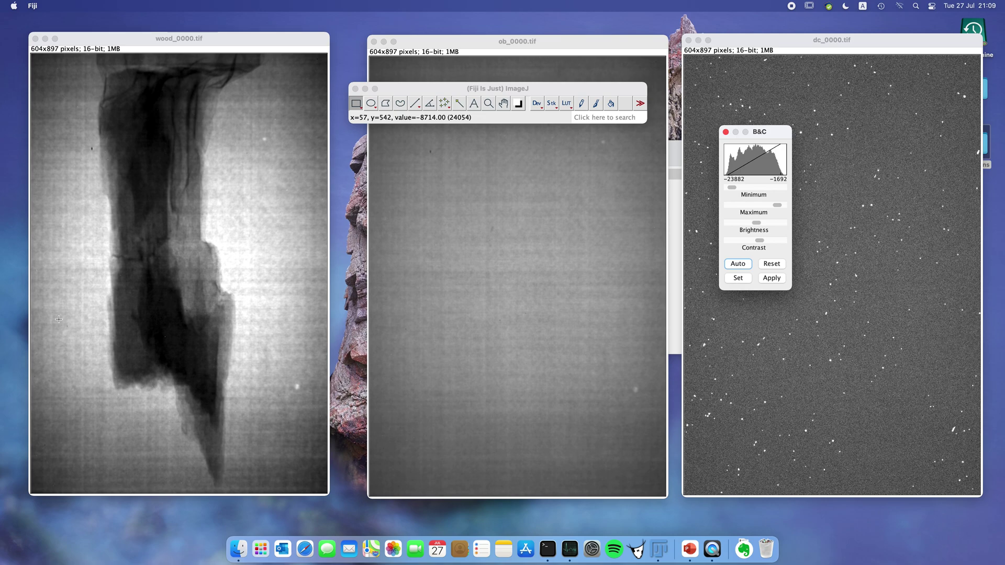
# - Draw a horizontal line across wood_0000.tif and plot its grey-value profile
pyautogui.click(356, 104)
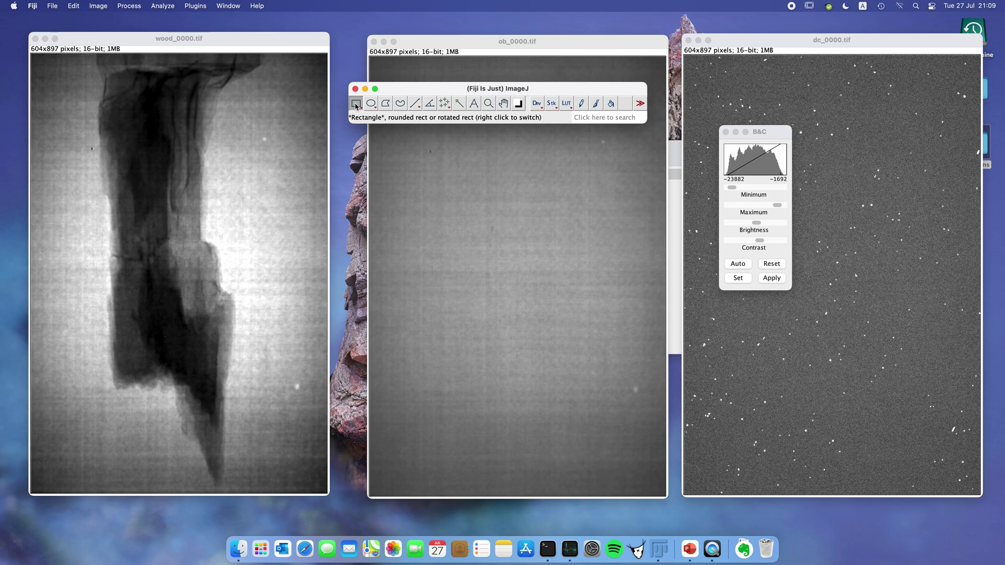
pyautogui.moveTo(57, 329); pyautogui.dragTo(286, 338)
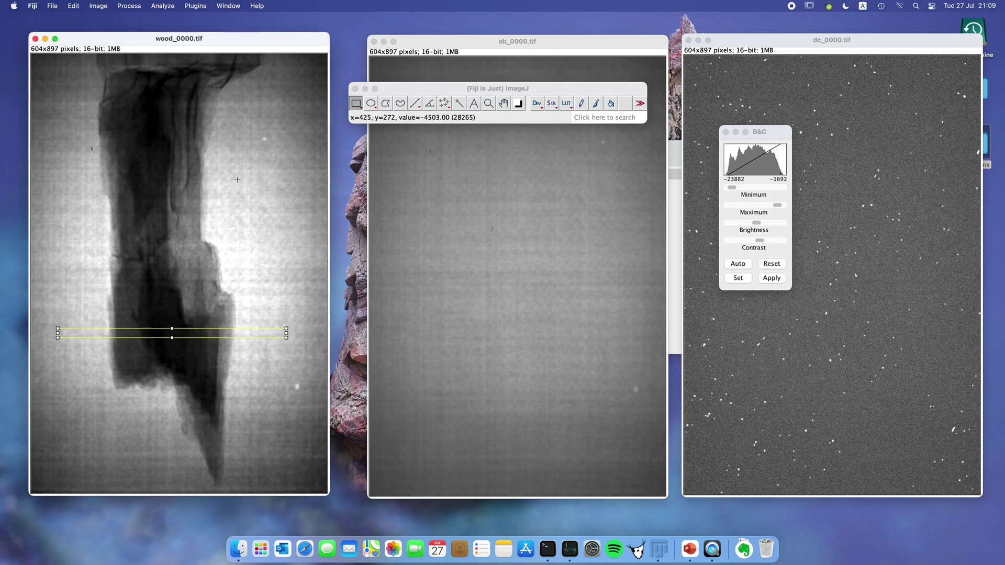
pyautogui.click(163, 6)
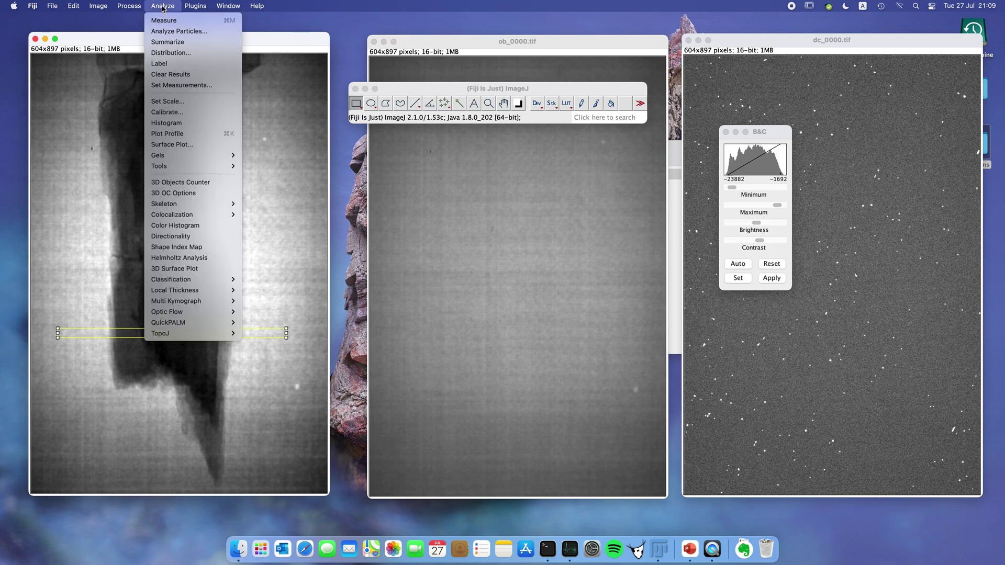
pyautogui.click(181, 138)
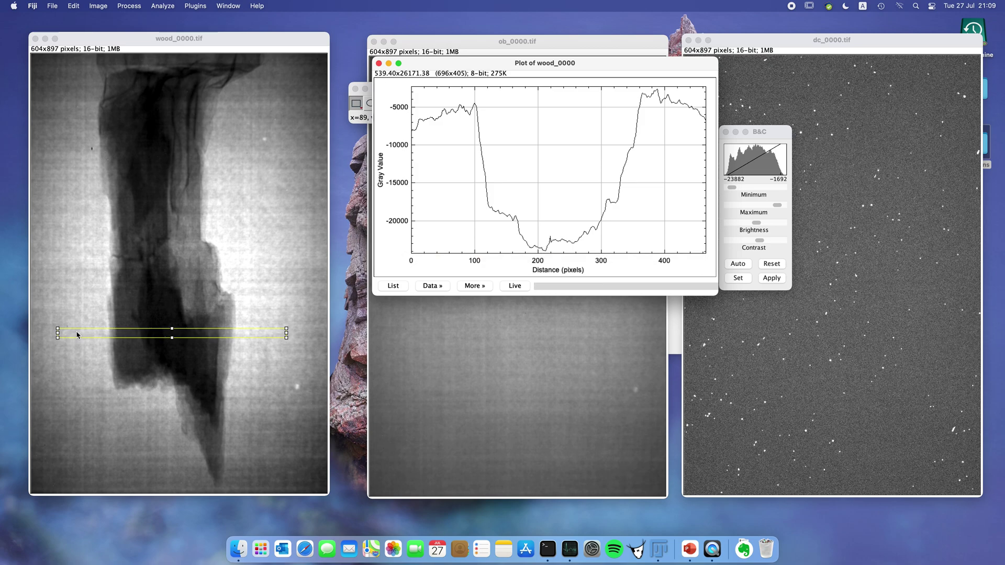
# - Enable Live profiling, move the line lower across the wood, then close the plot
pyautogui.scroll(1, 498, 163)
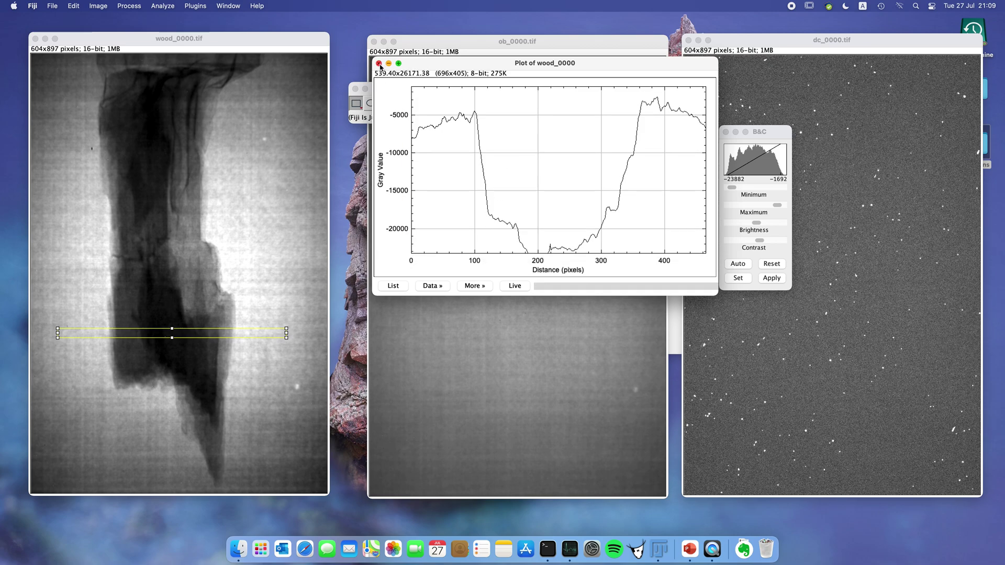
pyautogui.click(515, 286)
pyautogui.moveTo(214, 331); pyautogui.dragTo(224, 419)
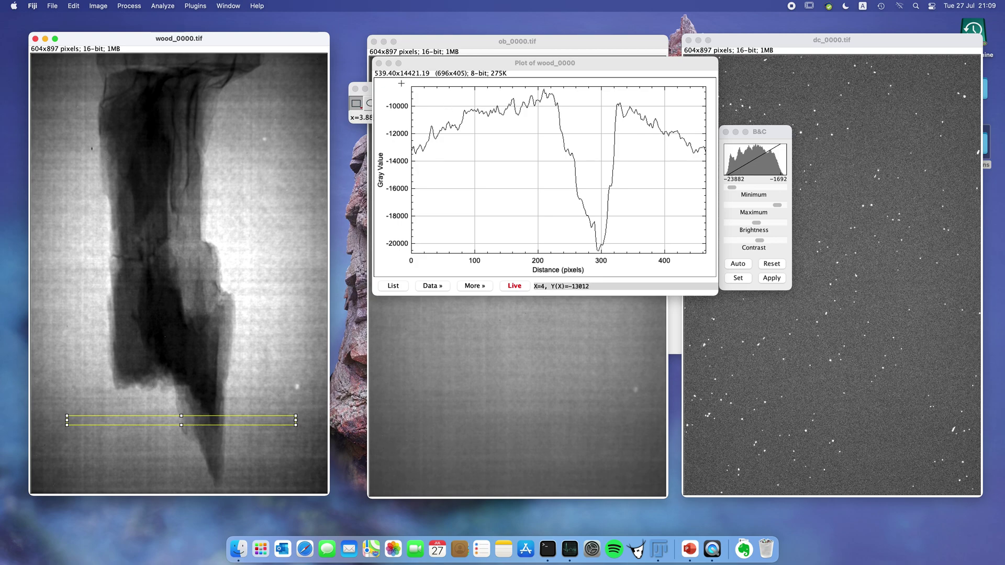
pyautogui.click(379, 64)
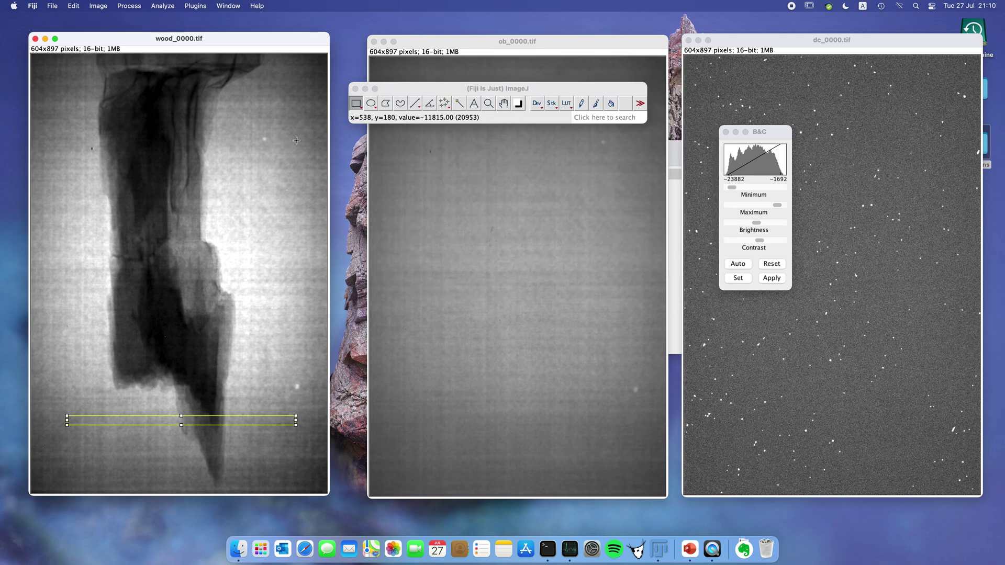
# - Remove the line selection from wood_0000.tif and close the Brightness & Contrast window
pyautogui.click(280, 285)
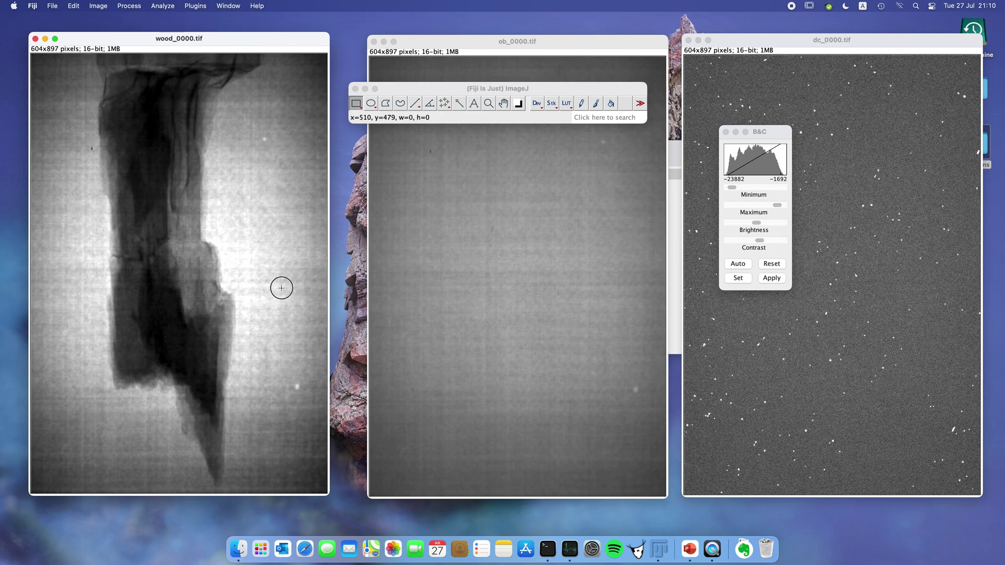
pyautogui.click(725, 132)
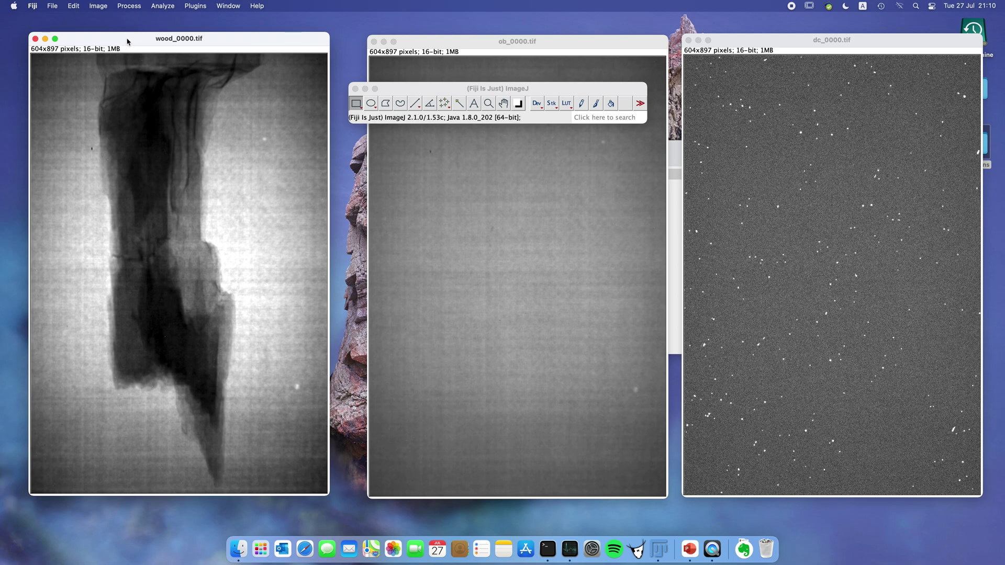
# - Subtract dc_0000.tif from wood_0000.tif in Image Calculator with a 32-bit float result
pyautogui.click(421, 90)
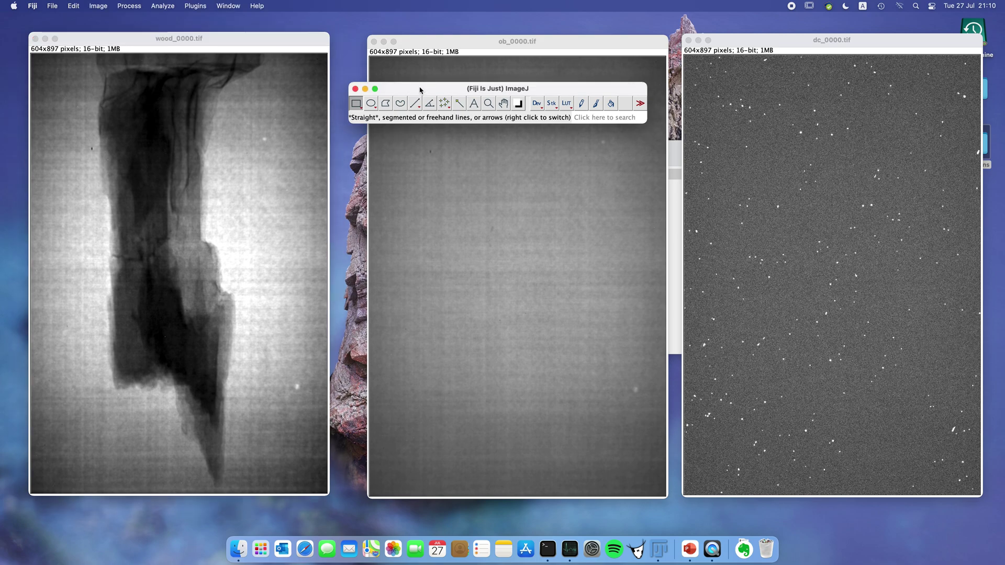
pyautogui.click(129, 7)
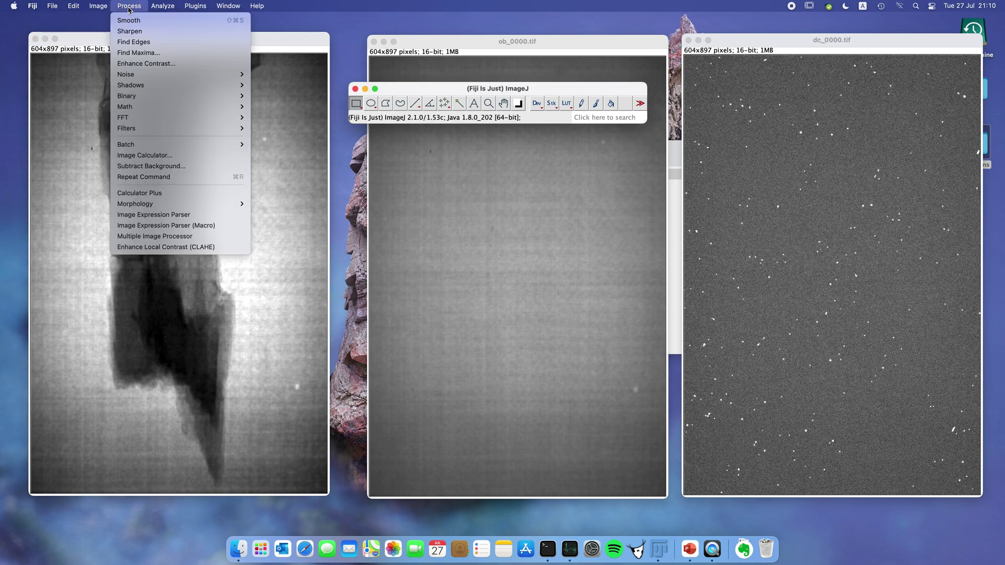
pyautogui.click(143, 158)
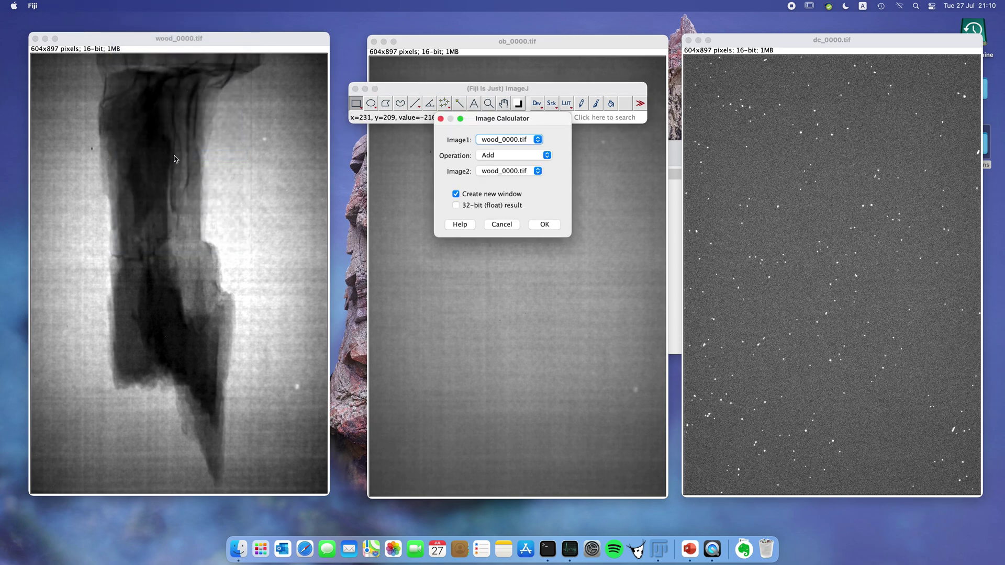
pyautogui.click(506, 173)
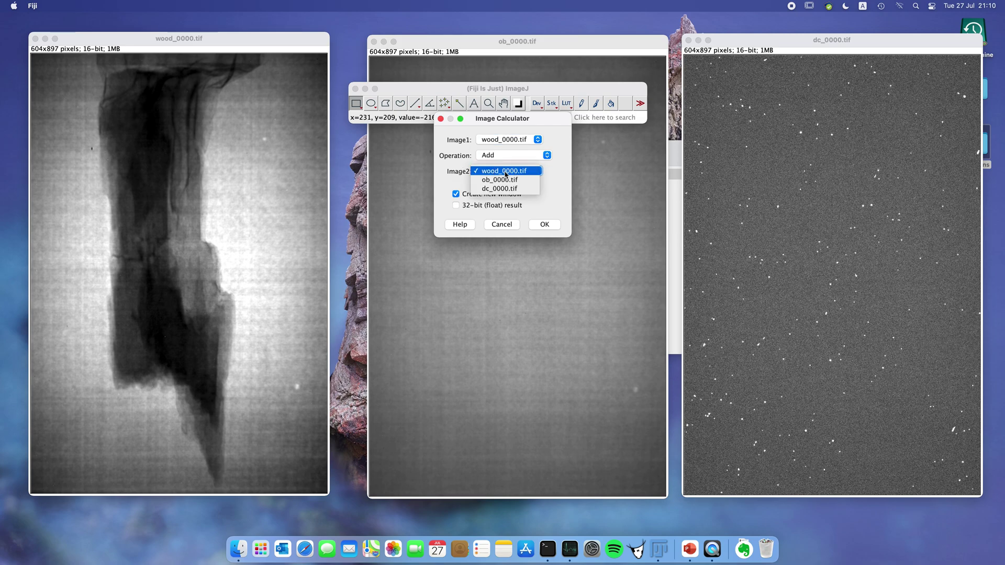
pyautogui.click(507, 188)
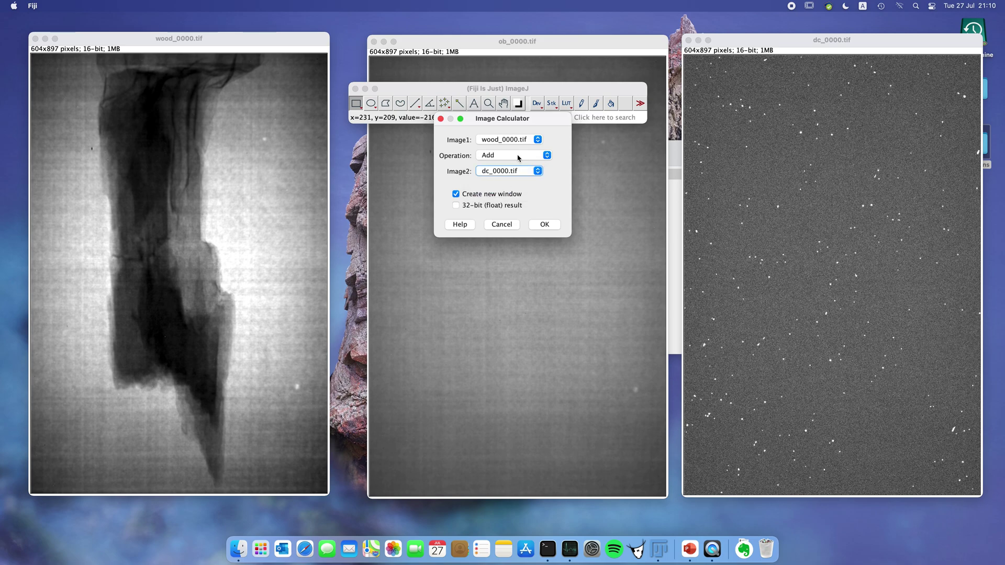
pyautogui.click(519, 157)
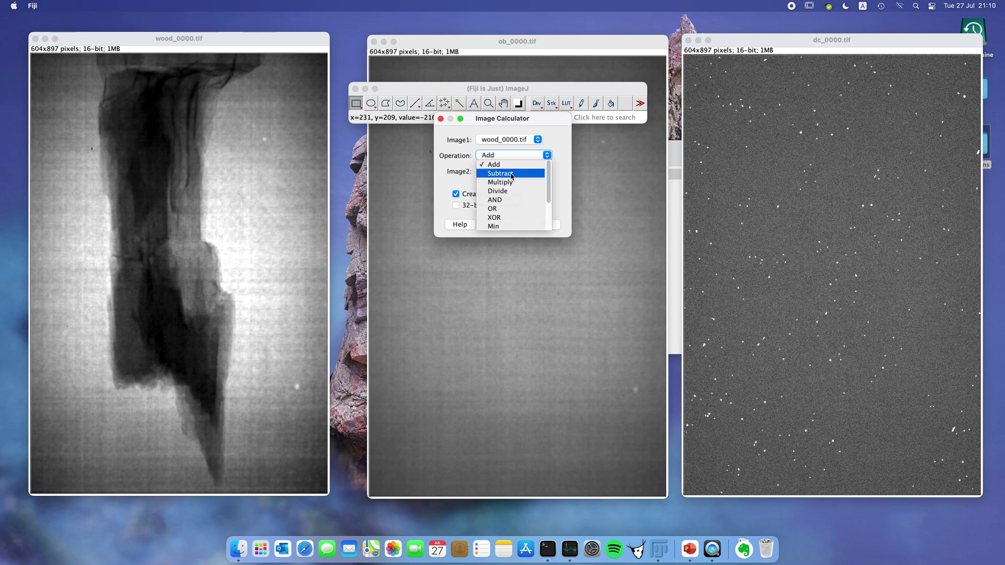
pyautogui.click(512, 174)
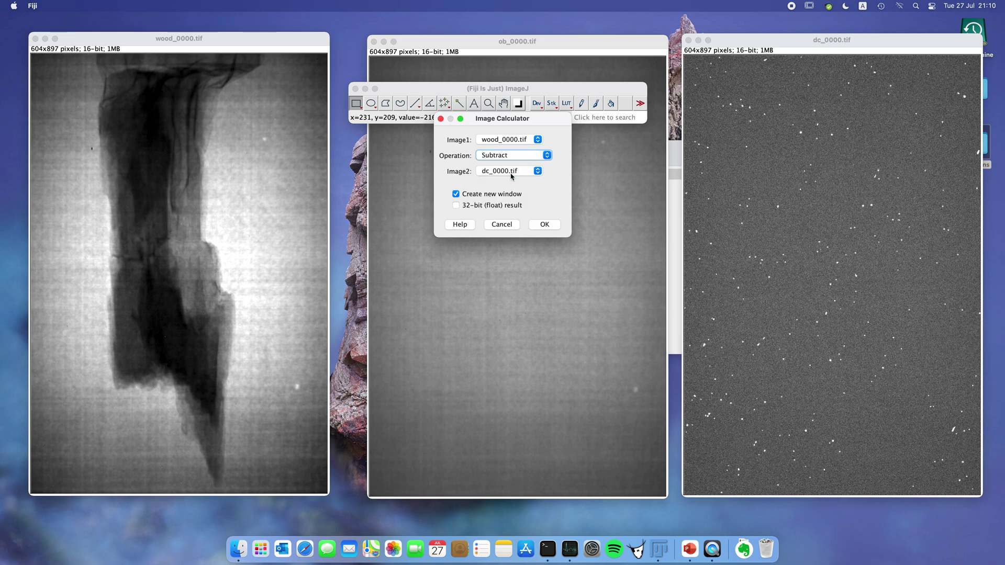
pyautogui.click(456, 206)
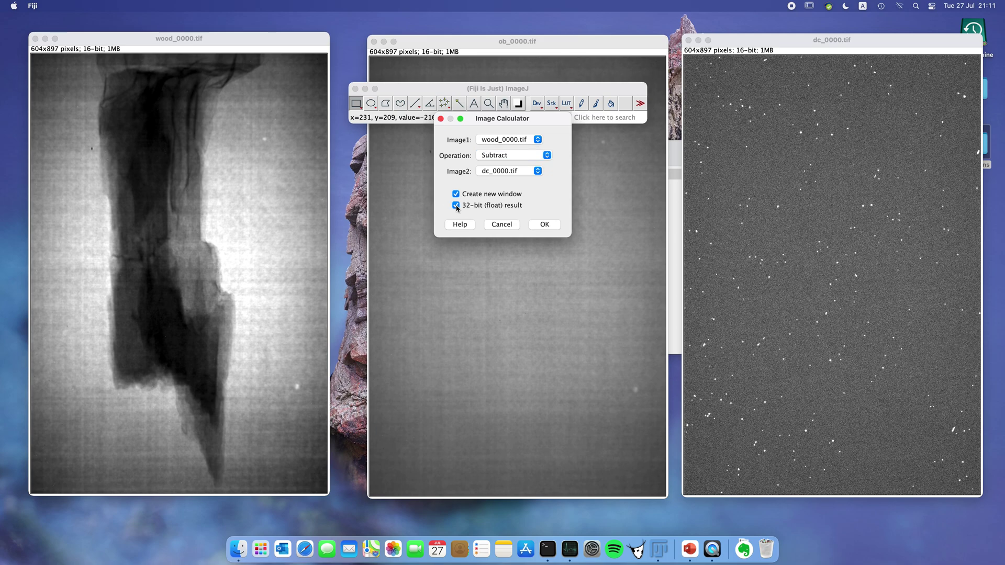
pyautogui.click(544, 225)
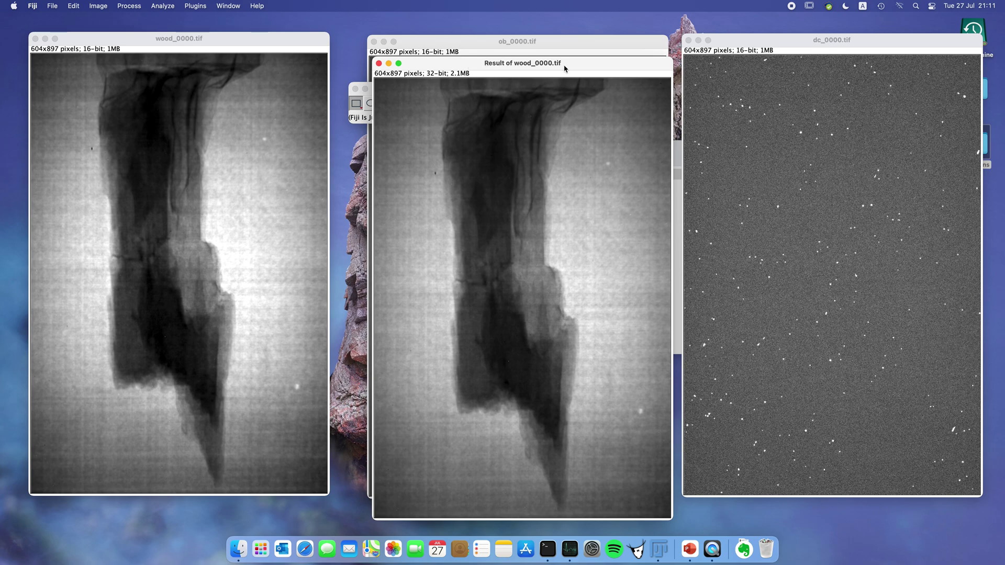
# - Move the Result of wood_0000.tif window over the original wood_0000.tif image
pyautogui.moveTo(577, 62); pyautogui.dragTo(266, 51)
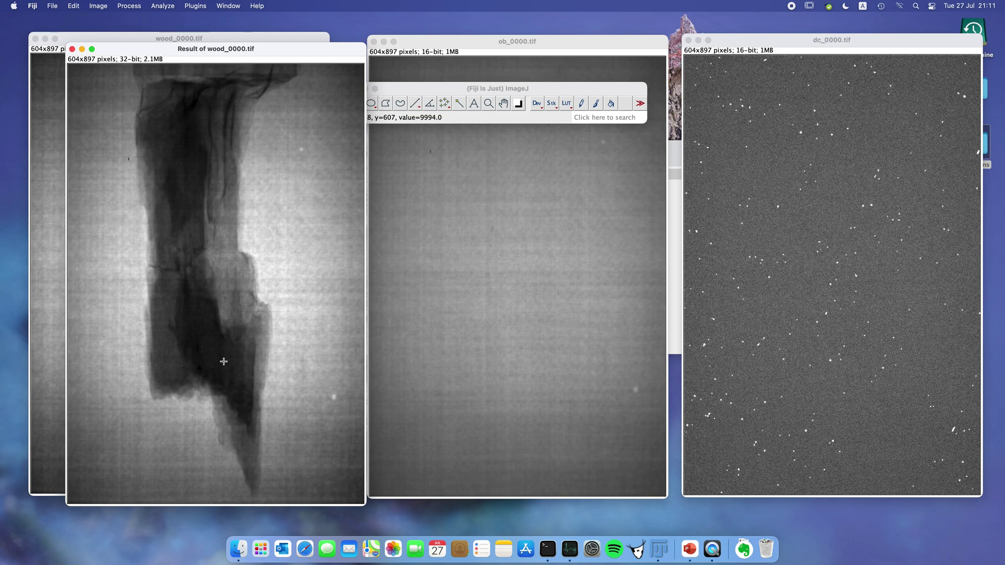
pyautogui.click(412, 91)
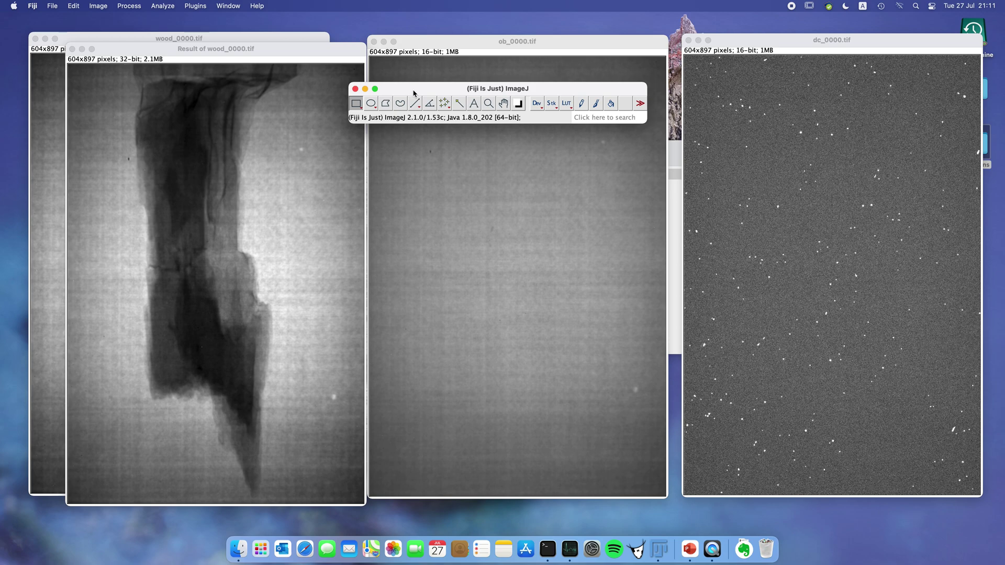
# - Remove bright outliers from Result of wood_0000.tif using Remove Outliers, radius 2.0, threshold 50
pyautogui.click(128, 6)
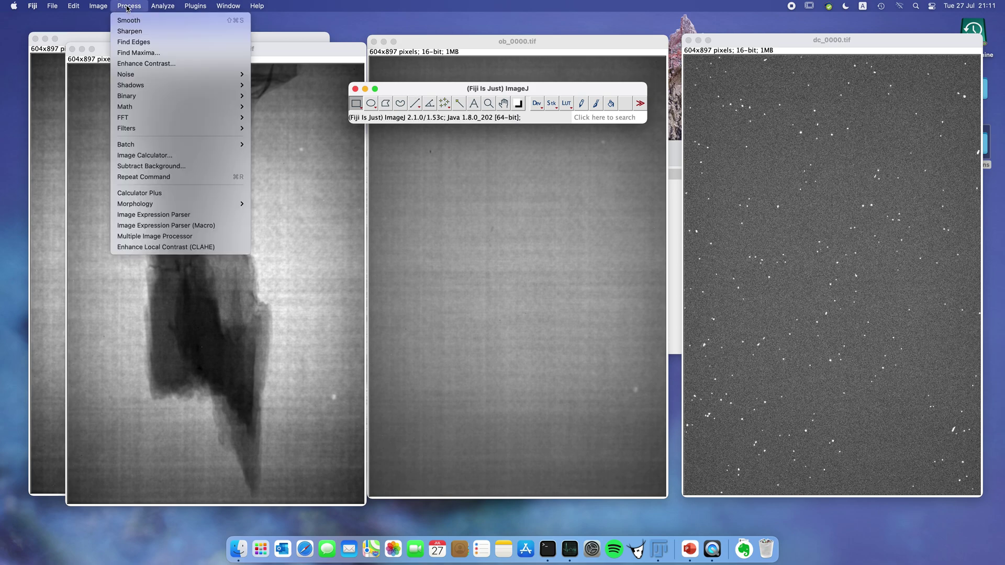
pyautogui.moveTo(136, 79)
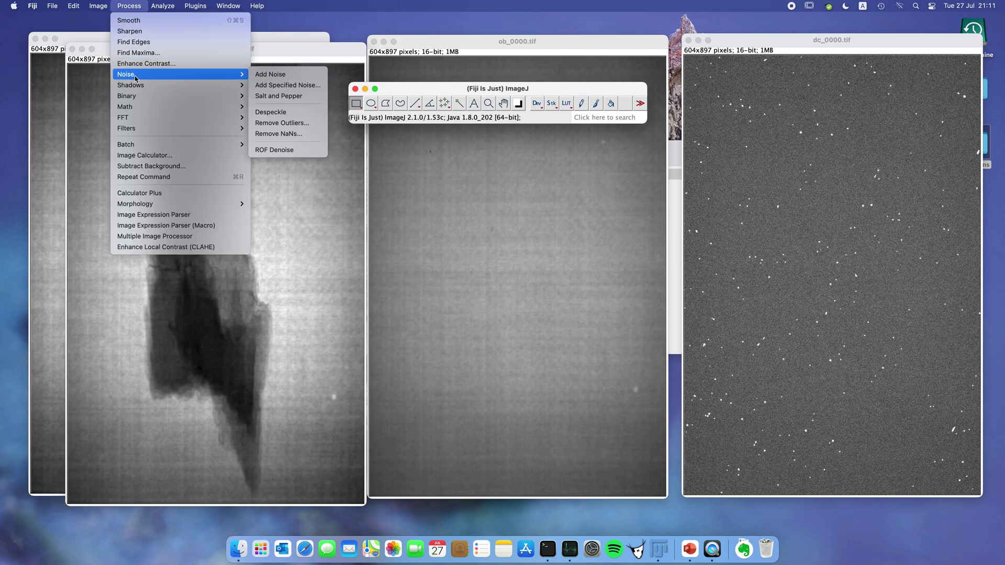
pyautogui.click(276, 123)
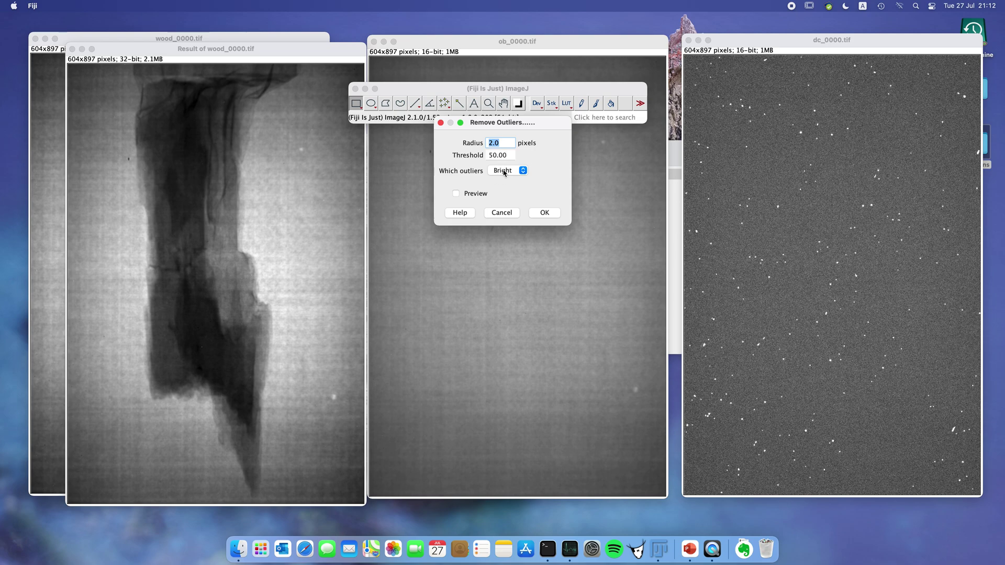
pyautogui.click(456, 195)
pyautogui.click(544, 213)
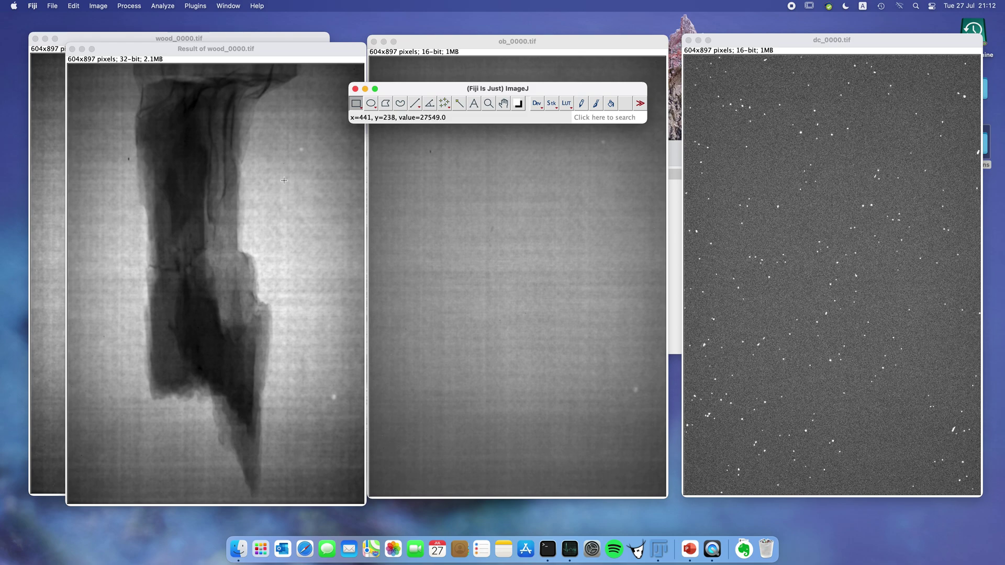
pyautogui.click(126, 7)
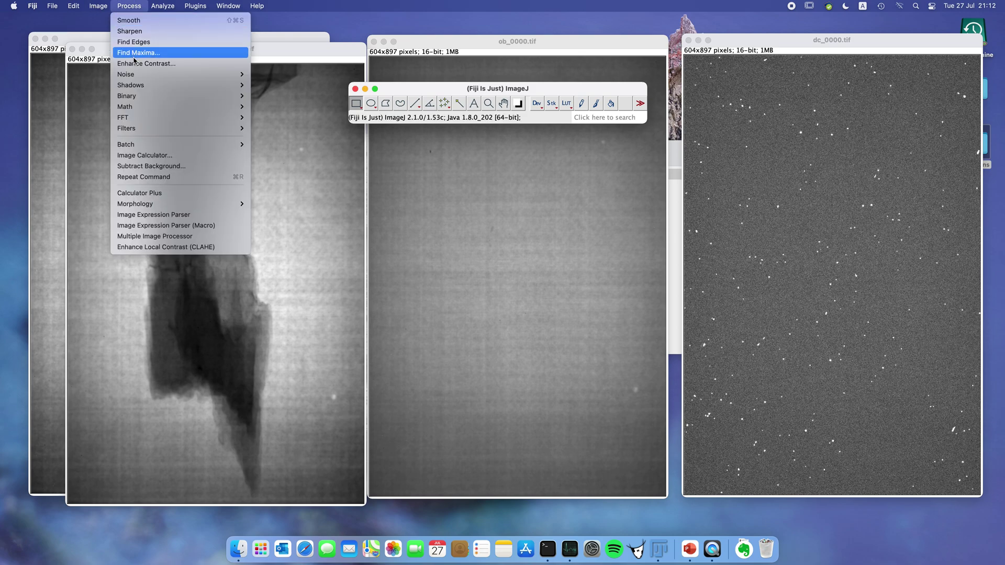
# - Remove dark outliers from Result of wood_0000.tif with radius 4 and threshold 50
pyautogui.moveTo(147, 77)
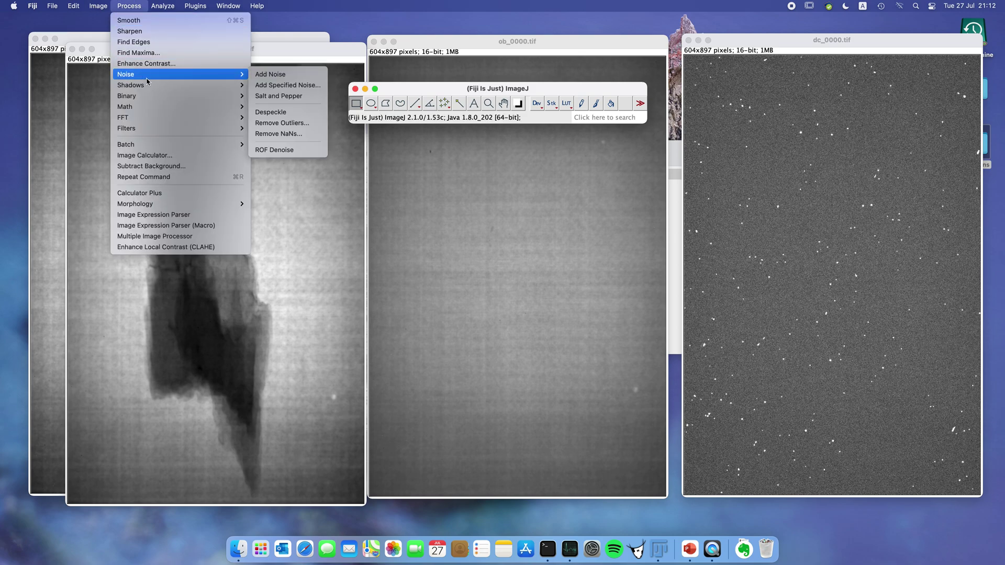
pyautogui.click(282, 123)
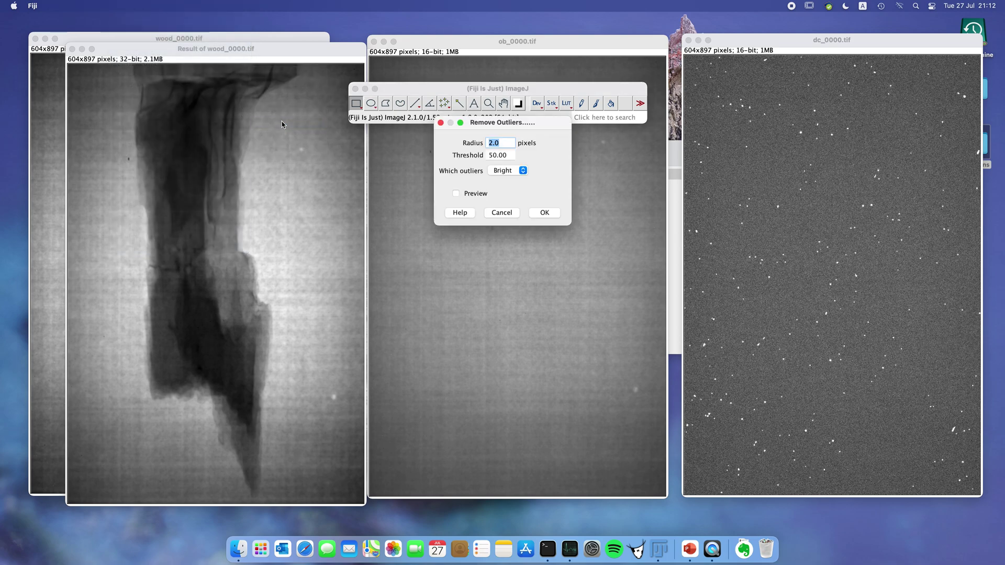
pyautogui.click(522, 171)
pyautogui.click(502, 180)
pyautogui.click(456, 194)
pyautogui.doubleClick(490, 145)
pyautogui.write('4')
pyautogui.click(545, 213)
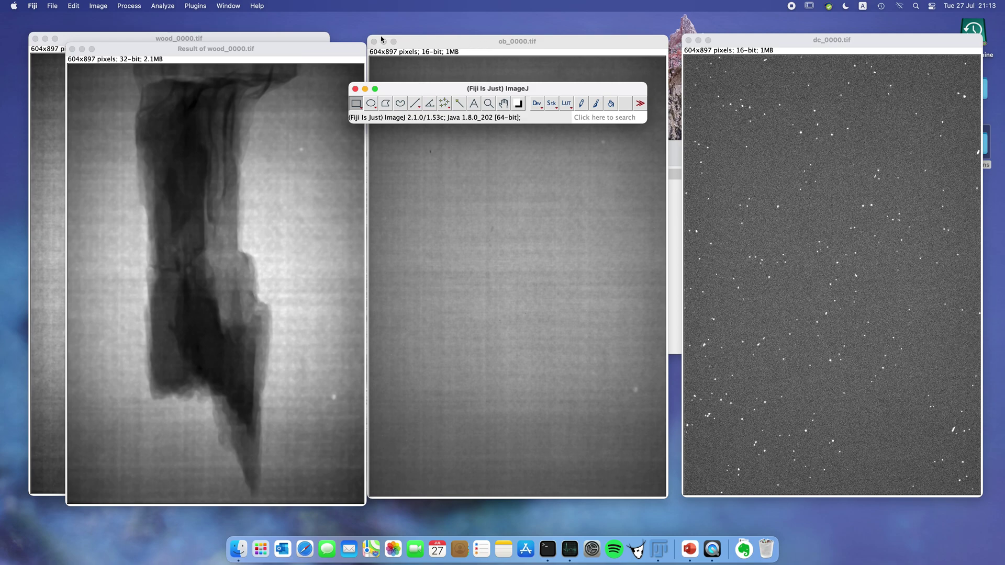
pyautogui.click(130, 6)
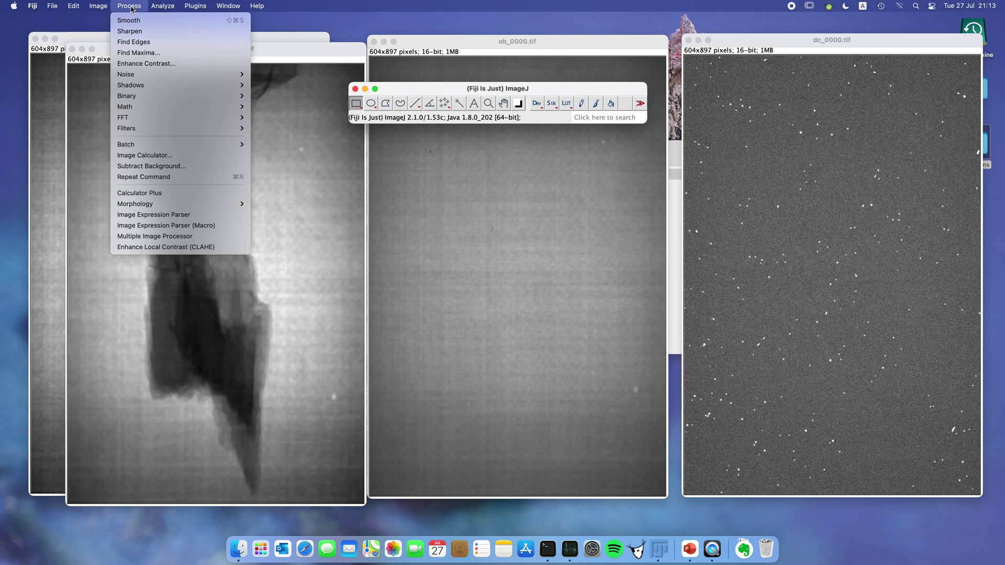
# - Subtract dc_0000.tif from ob_0000.tif with Image Calculator into a 32-bit Result of ob_0000.tif
pyautogui.click(157, 157)
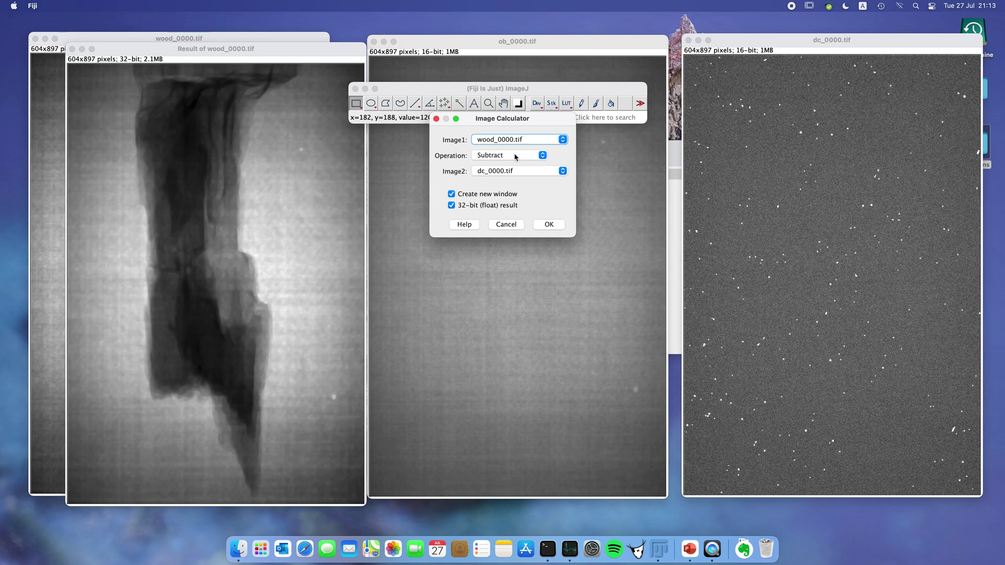
pyautogui.click(503, 141)
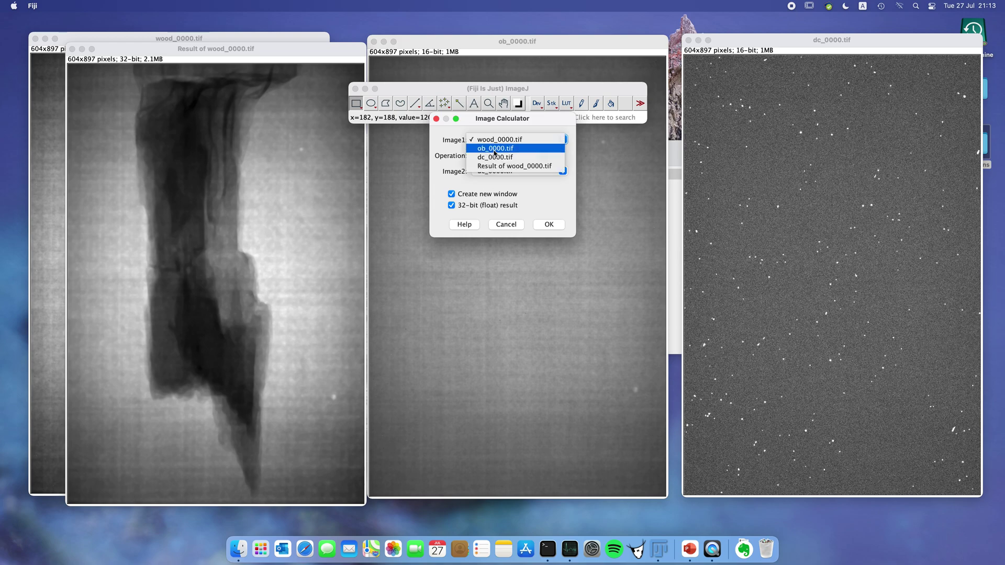
pyautogui.click(494, 150)
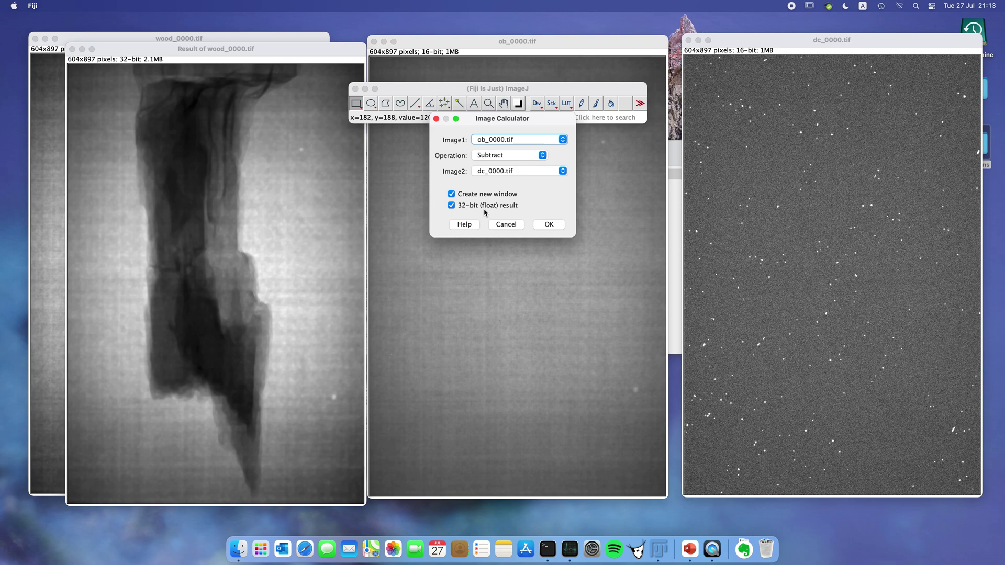
pyautogui.click(549, 225)
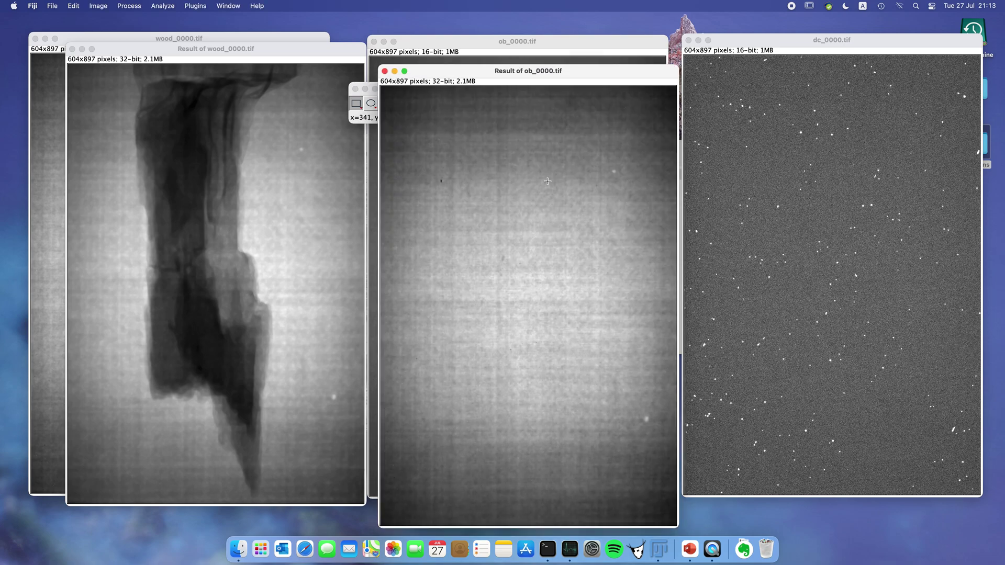
pyautogui.moveTo(472, 74); pyautogui.dragTo(160, 69)
# - Despeckle the Result of ob_0000.tif image
pyautogui.click(409, 93)
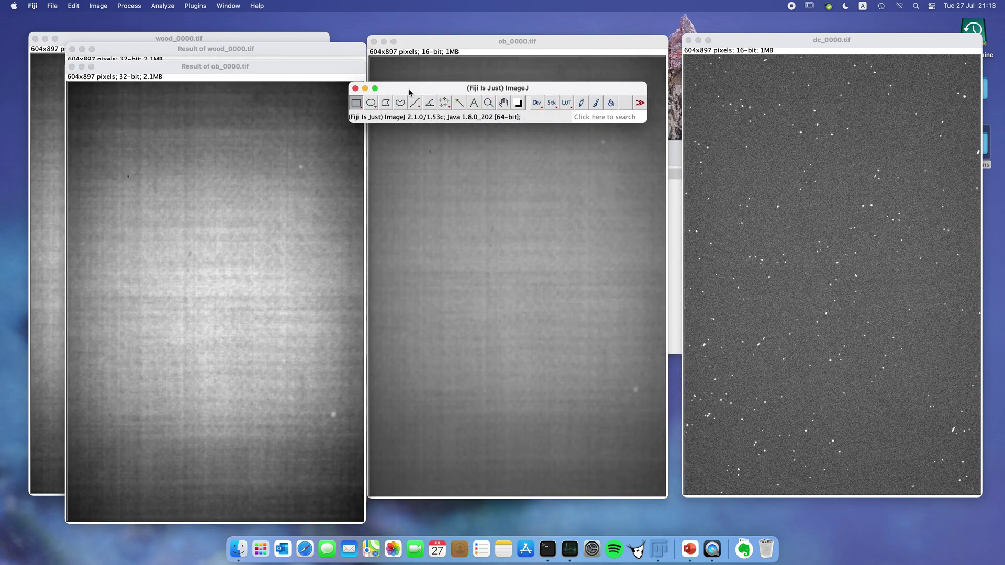
pyautogui.click(129, 6)
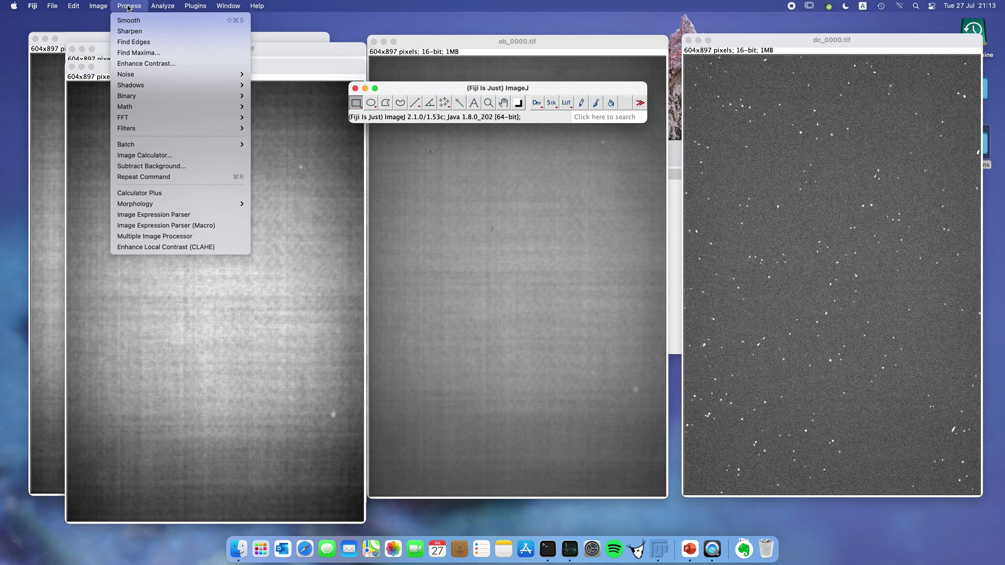
pyautogui.moveTo(156, 73)
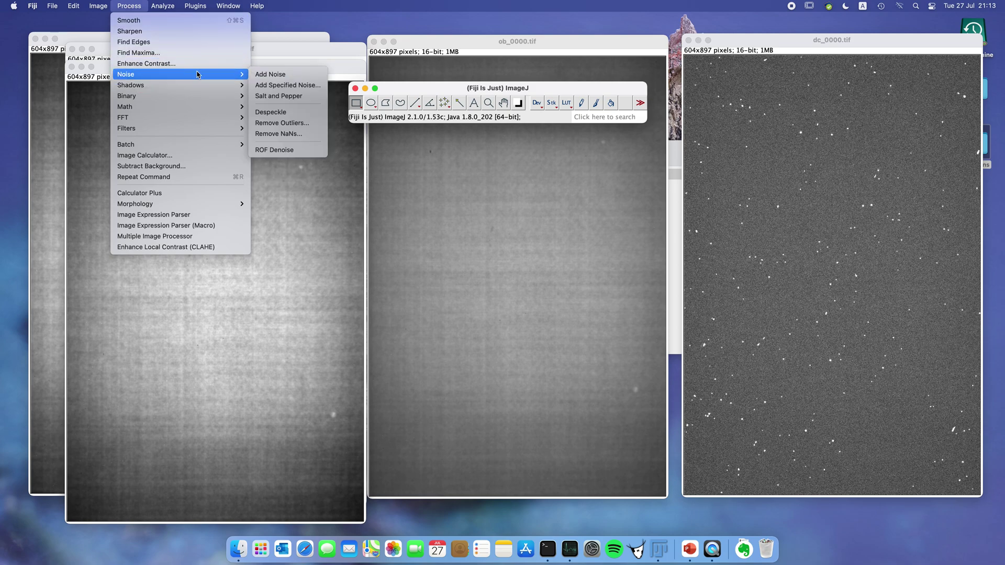
pyautogui.click(272, 113)
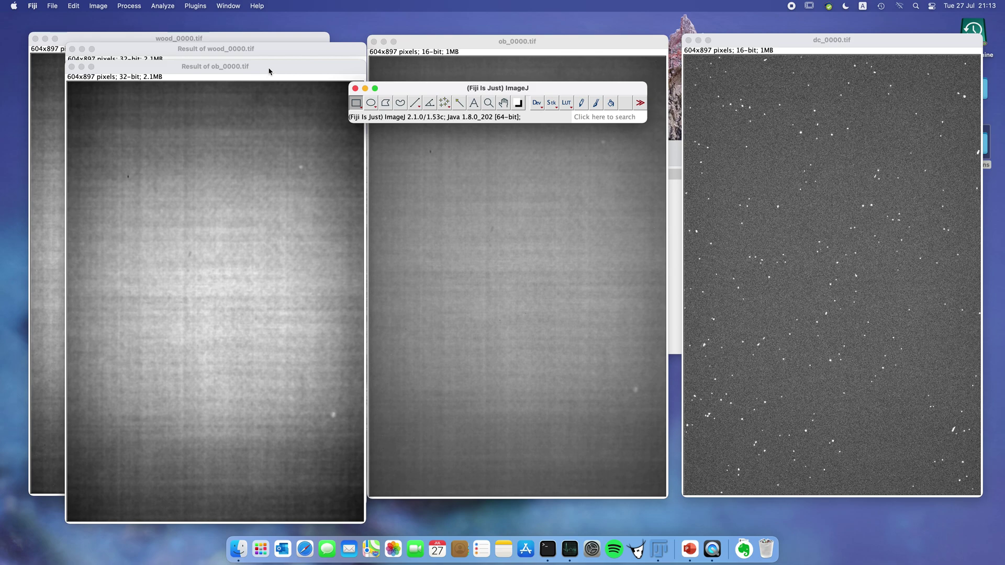
# - Remove dark outliers from Result of ob_0000.tif with radius 4 and threshold 50
pyautogui.moveTo(268, 71); pyautogui.dragTo(251, 58)
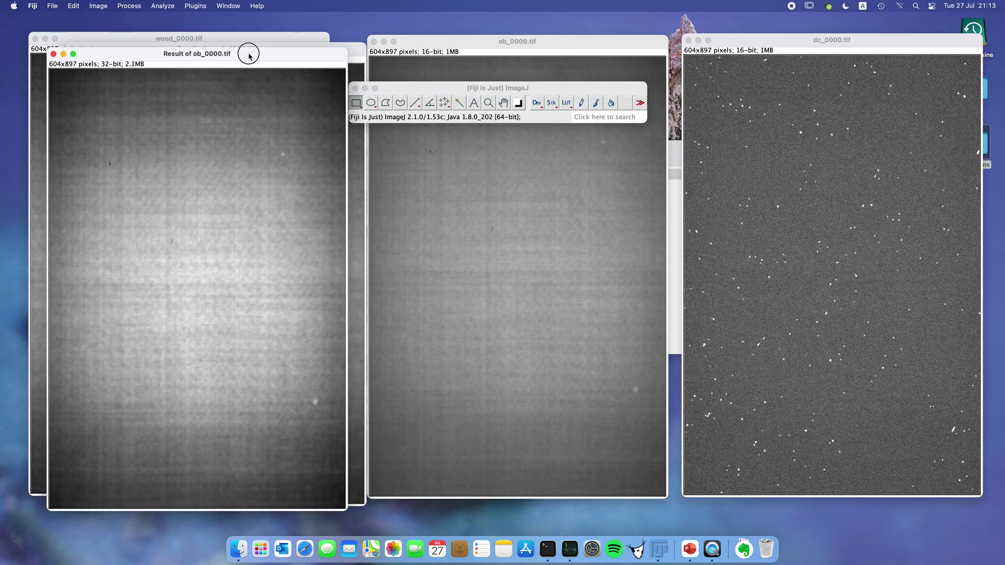
pyautogui.click(128, 6)
pyautogui.moveTo(158, 75)
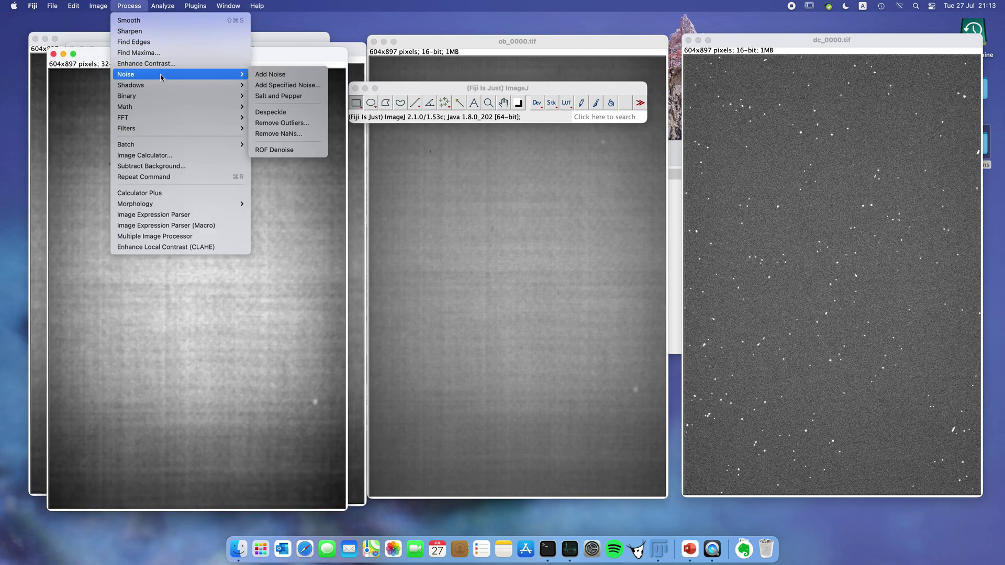
pyautogui.click(283, 123)
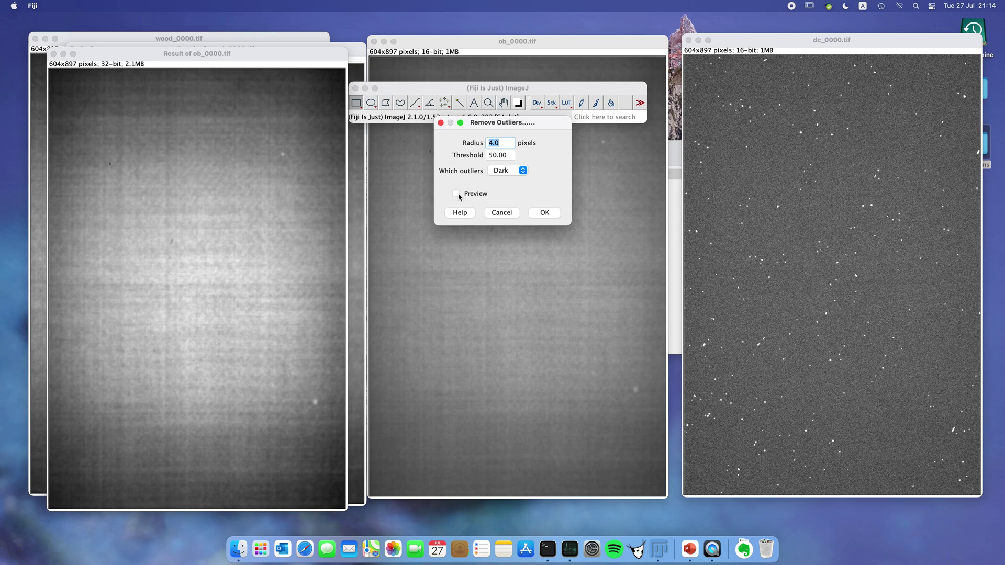
pyautogui.click(456, 194)
pyautogui.click(545, 212)
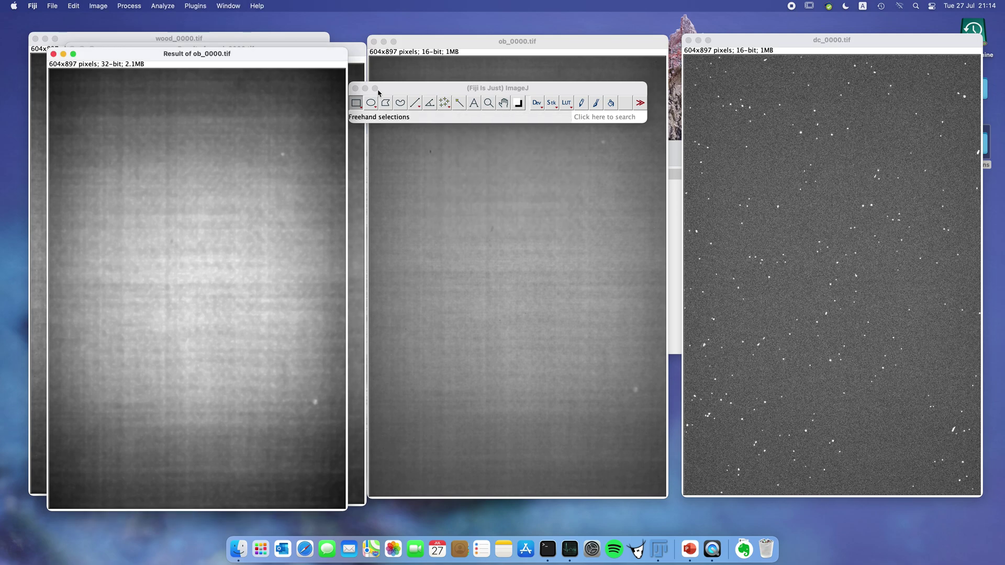
# - Remove bright outliers from Result of ob_0000.tif at radius 2, threshold 50
pyautogui.click(129, 6)
pyautogui.moveTo(146, 76)
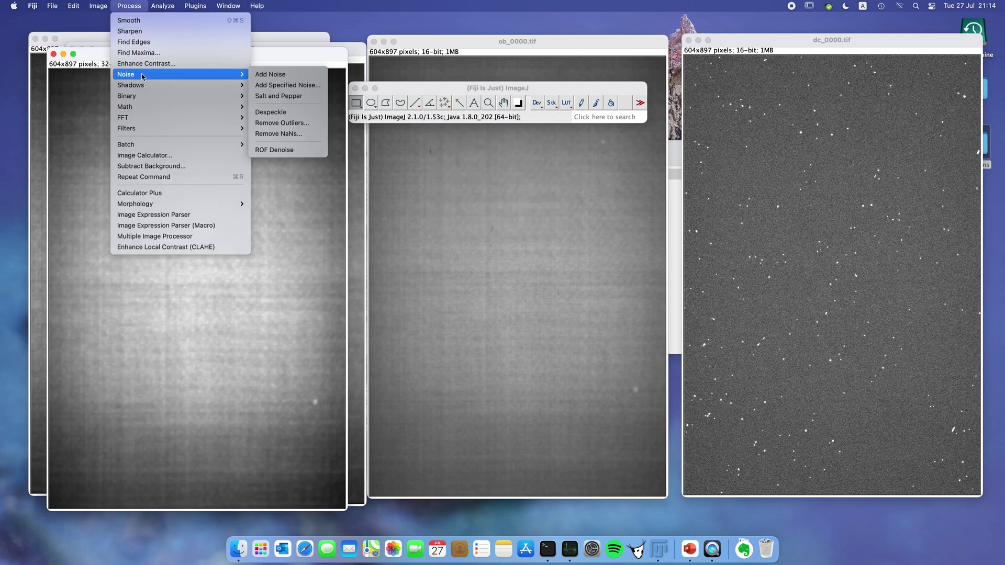
pyautogui.click(295, 125)
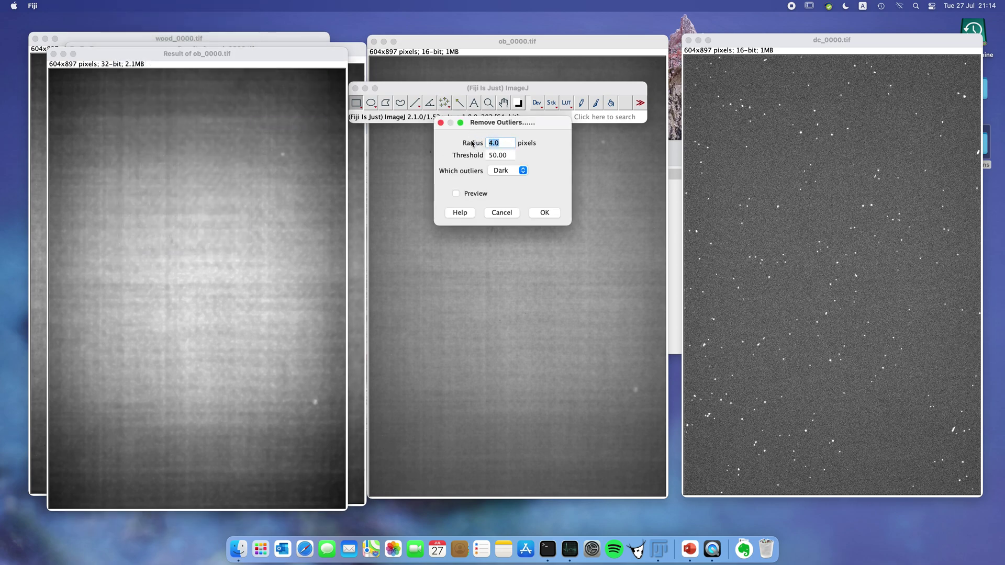
pyautogui.write('2')
pyautogui.click(506, 172)
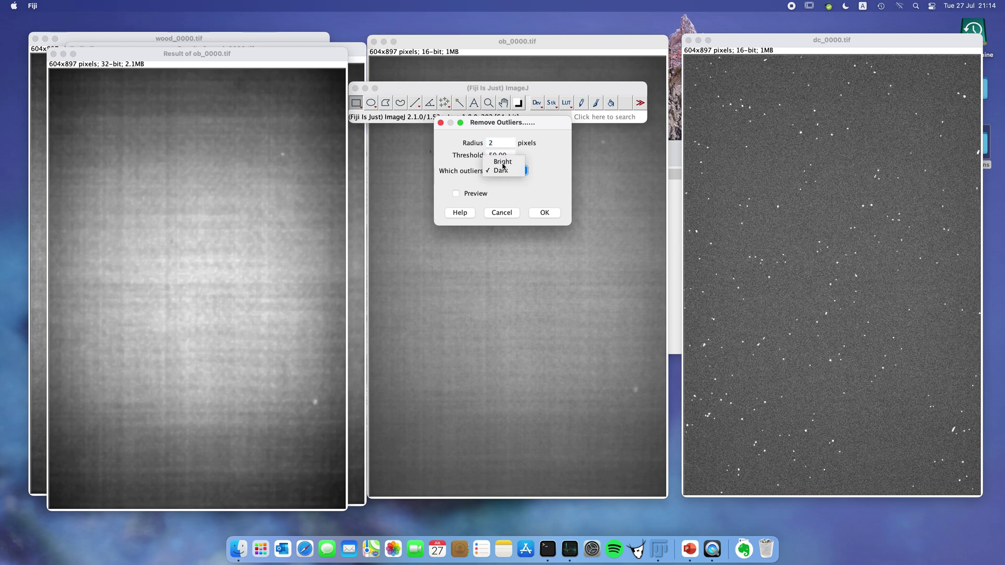
pyautogui.click(504, 161)
pyautogui.click(457, 195)
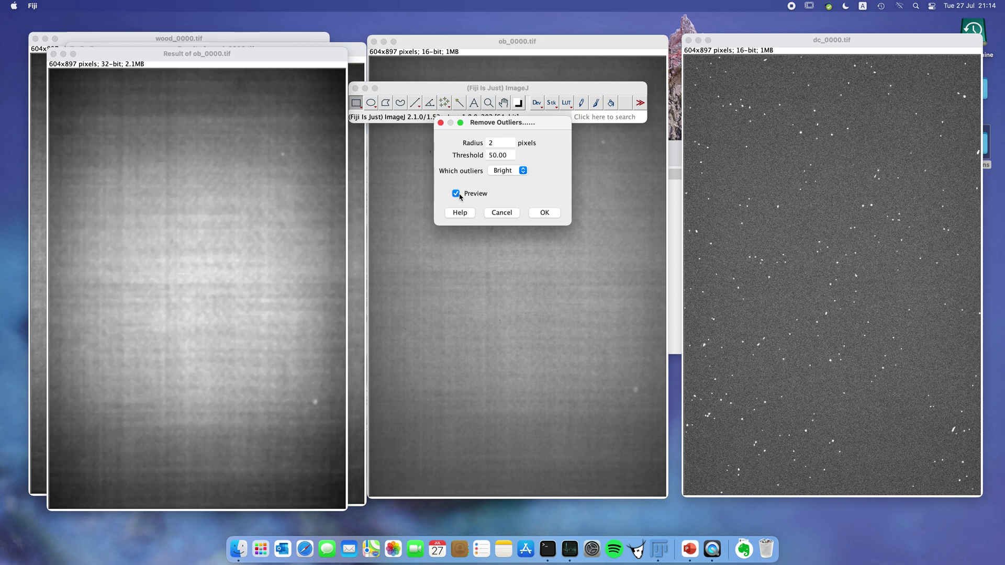
pyautogui.click(544, 213)
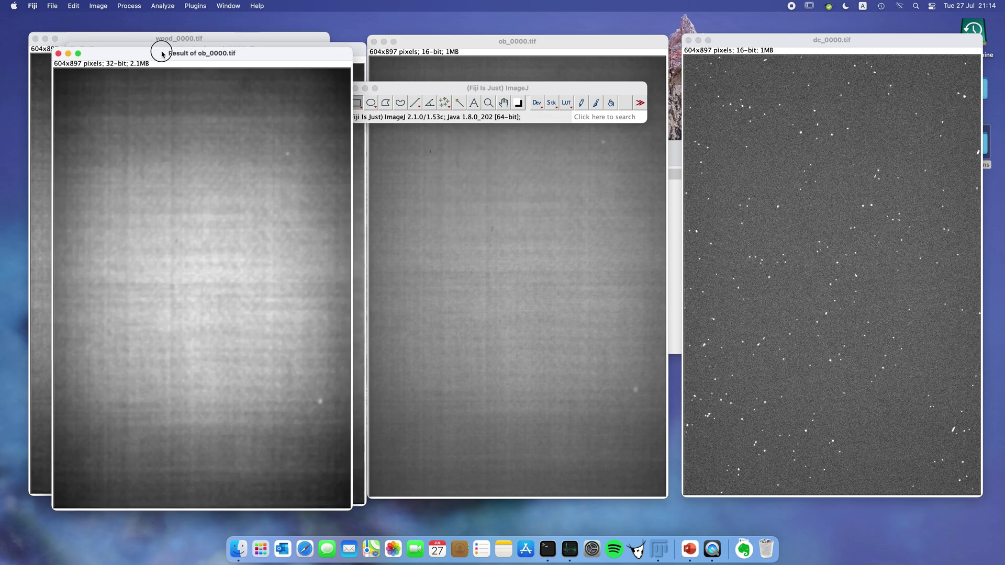
# - Place Result of ob_0000.tif and Result of wood_0000.tif side by side on the right
pyautogui.moveTo(170, 57); pyautogui.dragTo(637, 51)
pyautogui.moveTo(186, 52); pyautogui.dragTo(302, 50)
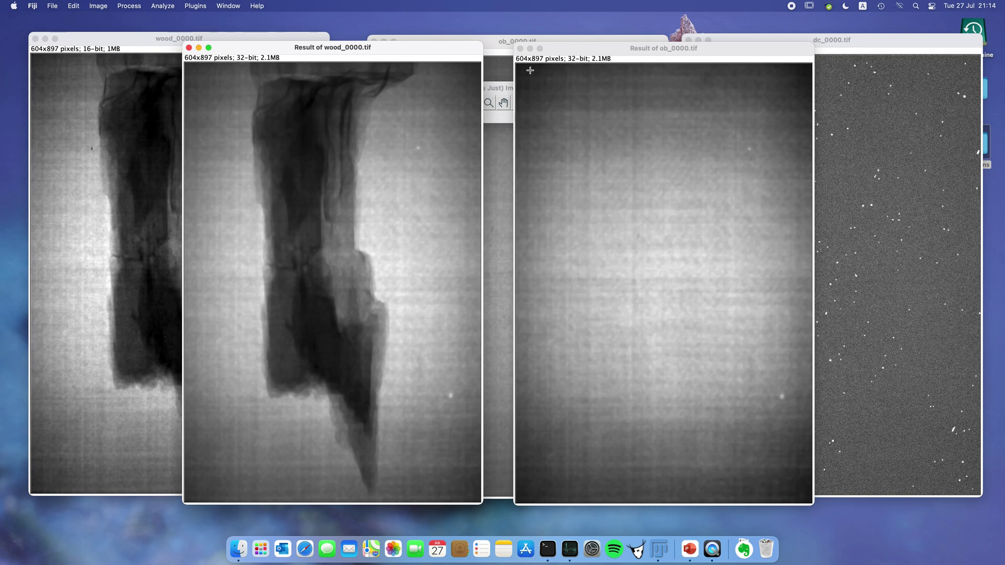
pyautogui.click(499, 89)
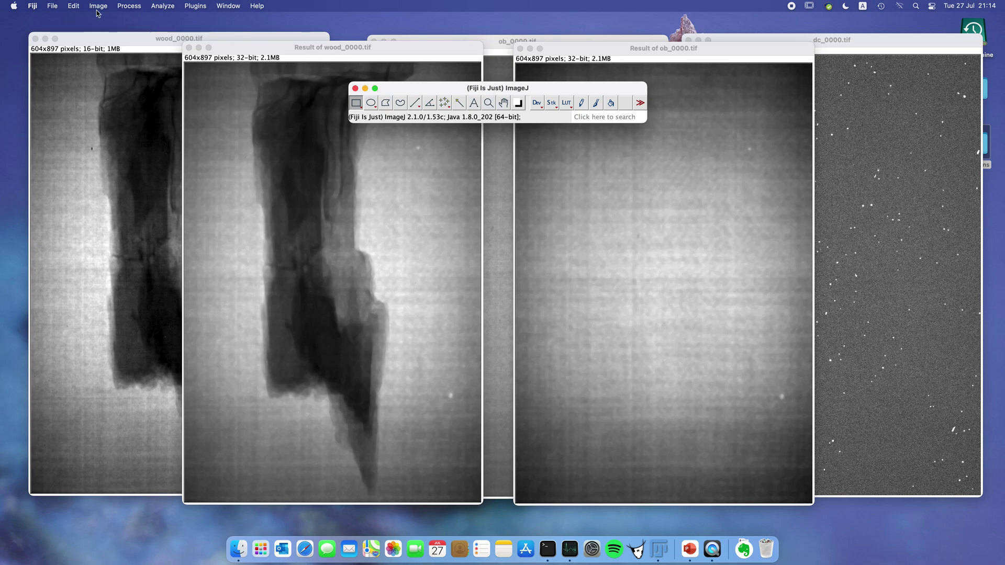
# - Divide Result of wood_0000.tif by Result of ob_0000.tif in Image Calculator, 32-bit output
pyautogui.click(129, 7)
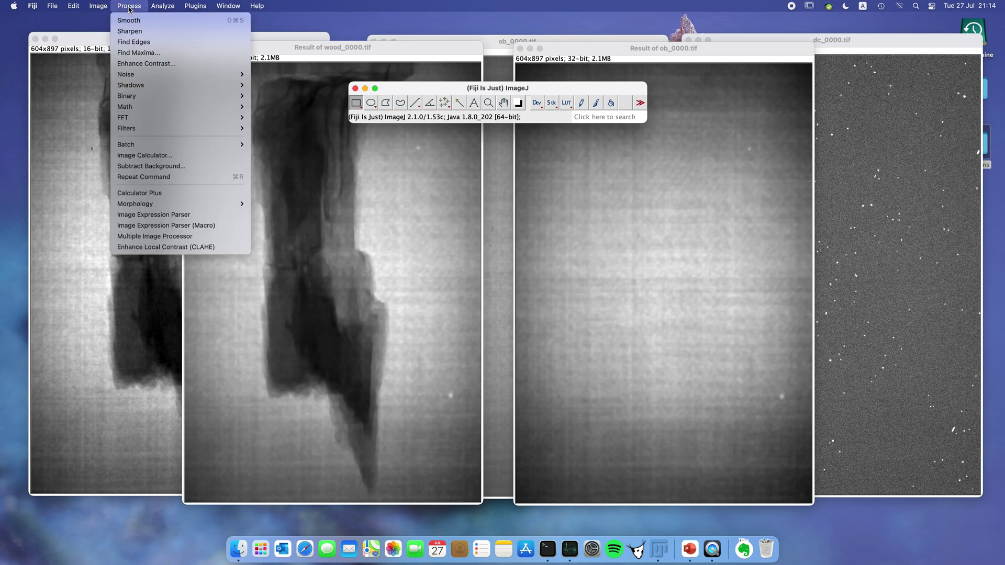
pyautogui.click(152, 157)
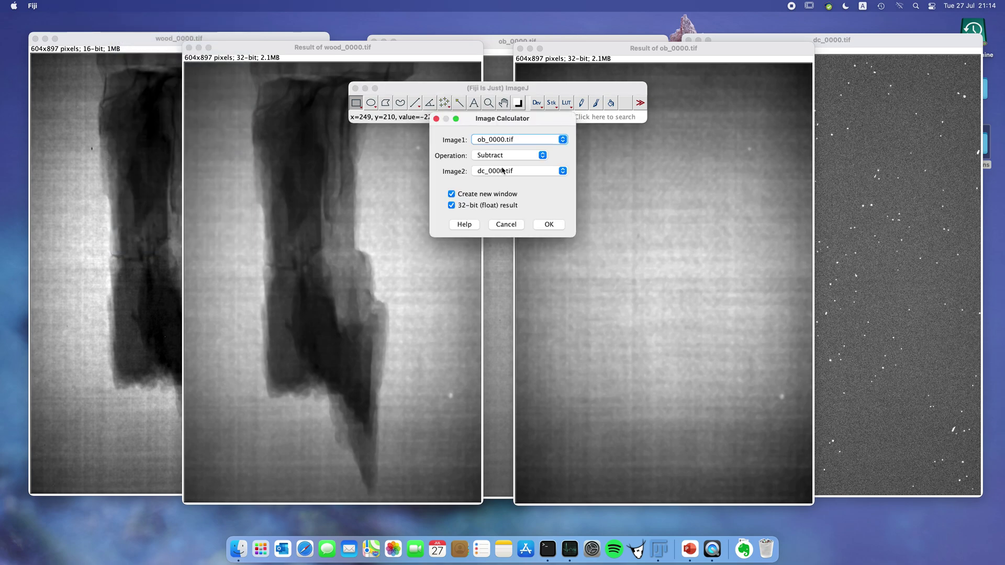
pyautogui.click(528, 141)
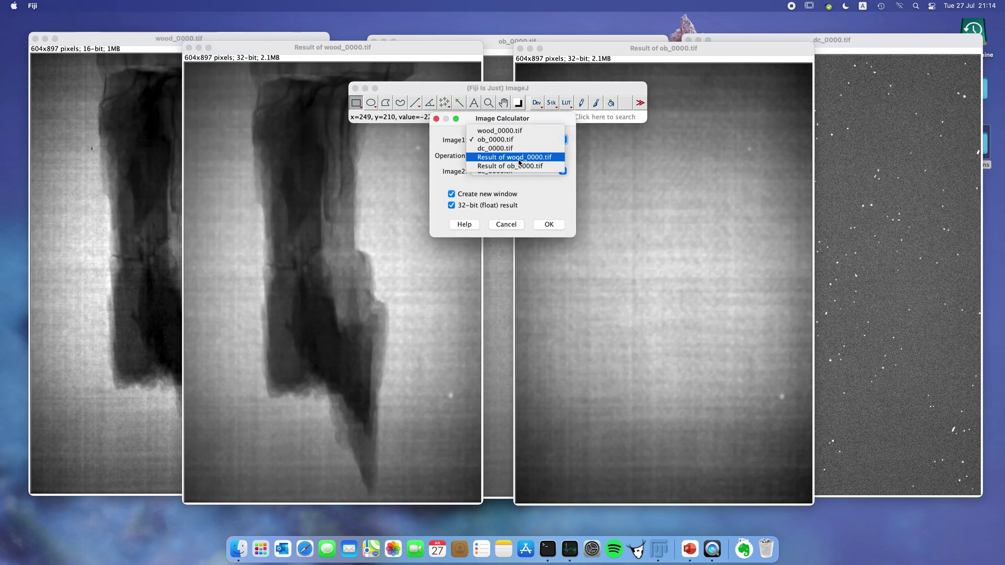
pyautogui.click(521, 160)
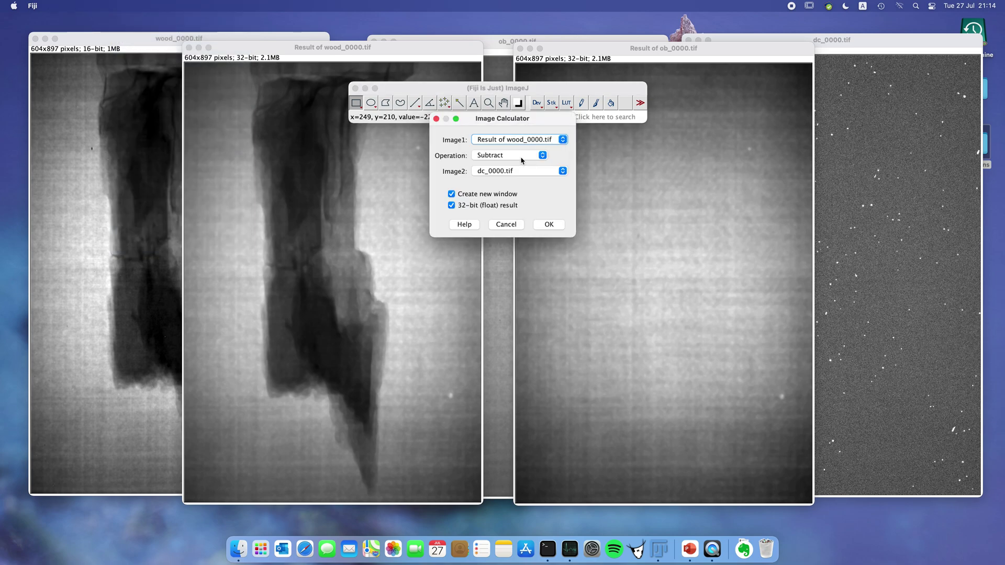
pyautogui.click(512, 173)
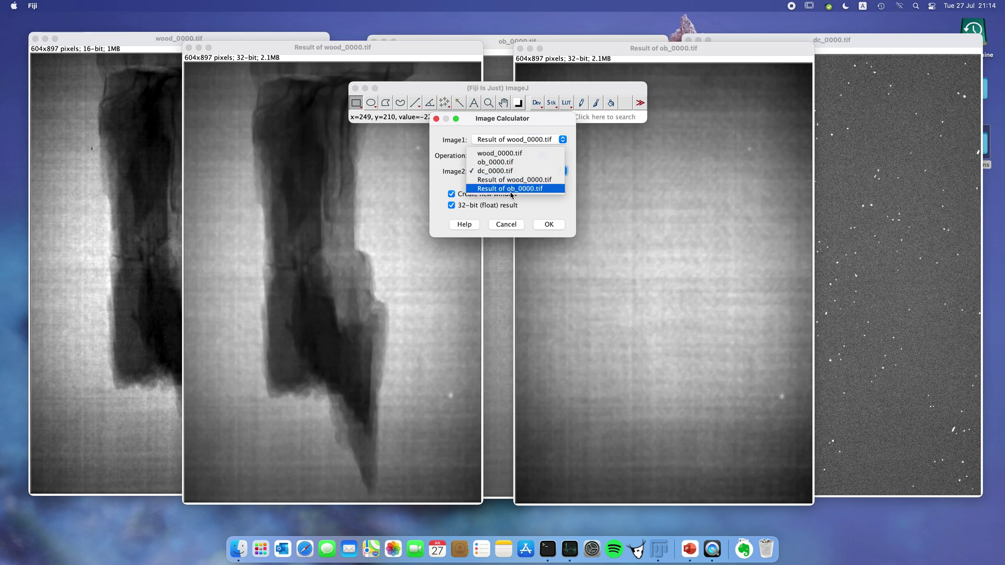
pyautogui.click(512, 190)
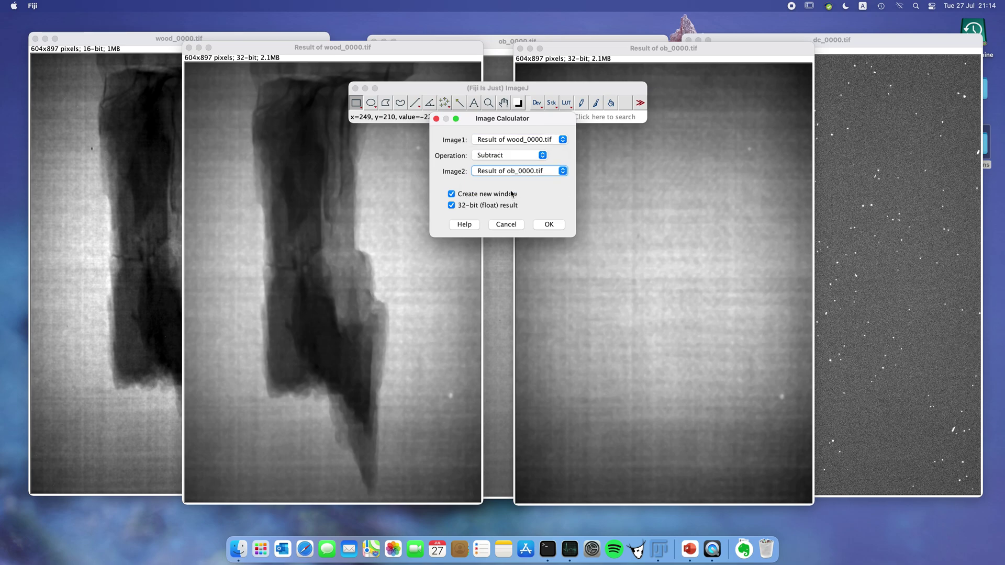
pyautogui.click(498, 157)
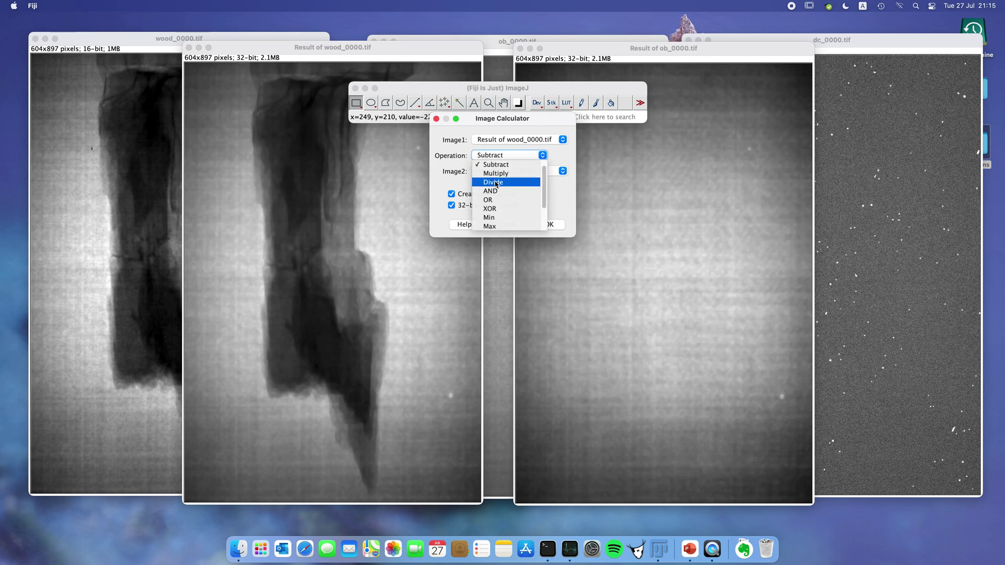
pyautogui.click(492, 182)
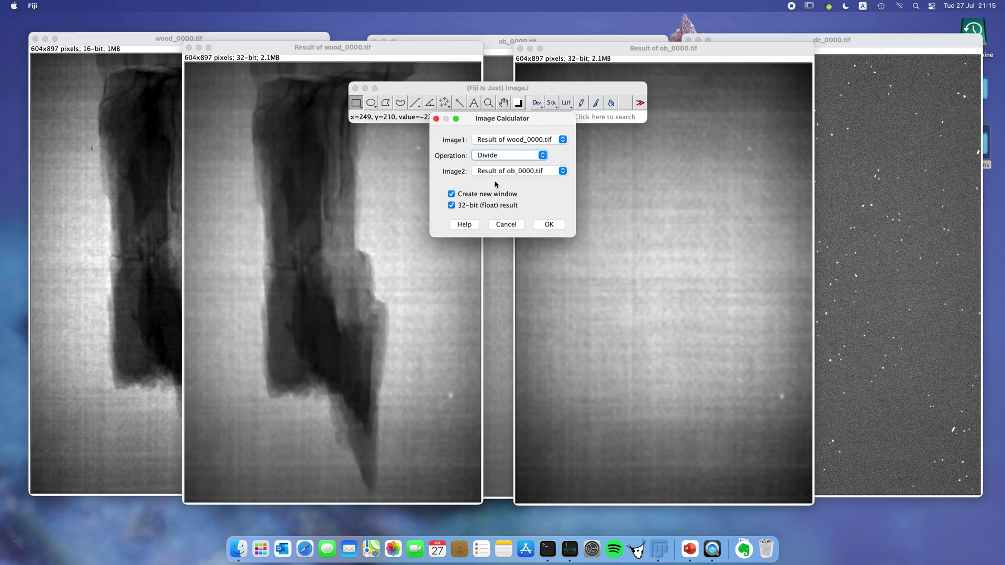
pyautogui.click(549, 226)
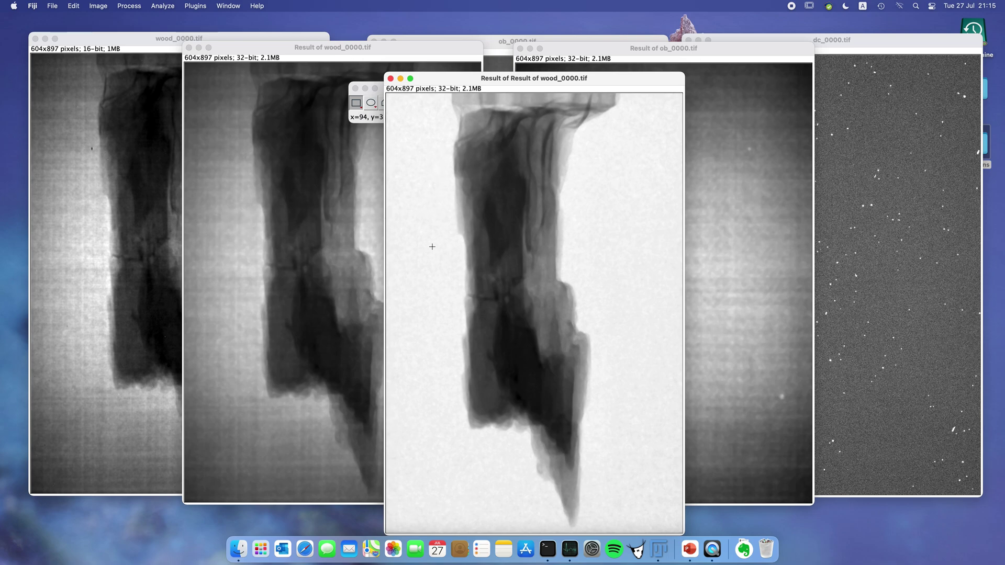
pyautogui.moveTo(444, 77); pyautogui.dragTo(557, 79)
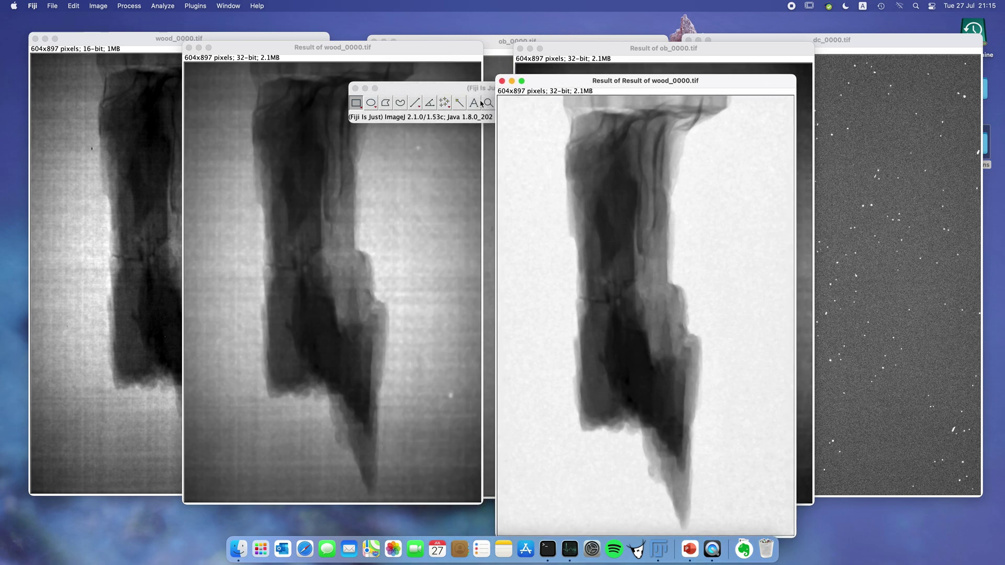
pyautogui.moveTo(443, 89); pyautogui.dragTo(290, 91)
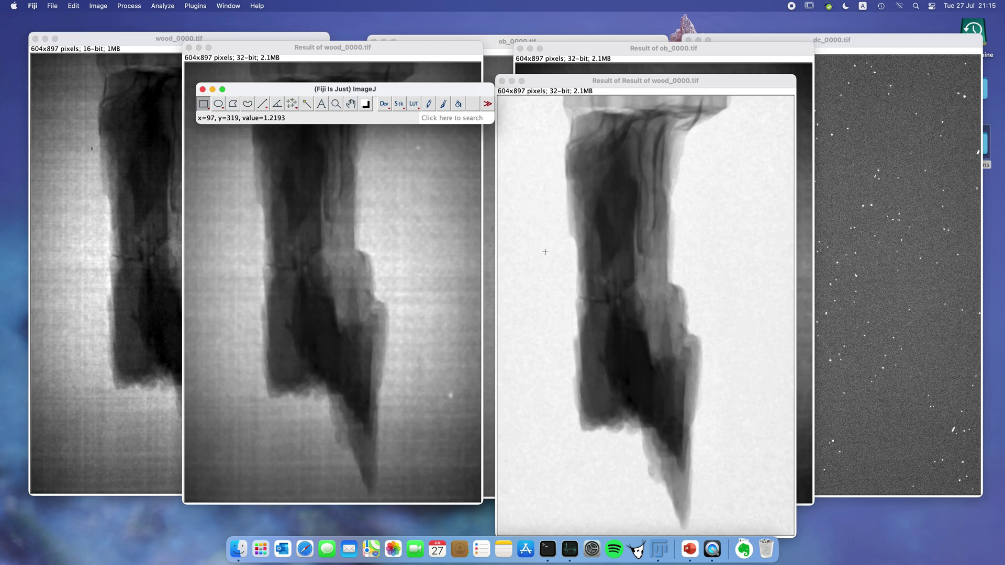
pyautogui.click(310, 119)
# - Apply Process > Math > Log to Result of Result of wood_0000.tif
pyautogui.click(570, 86)
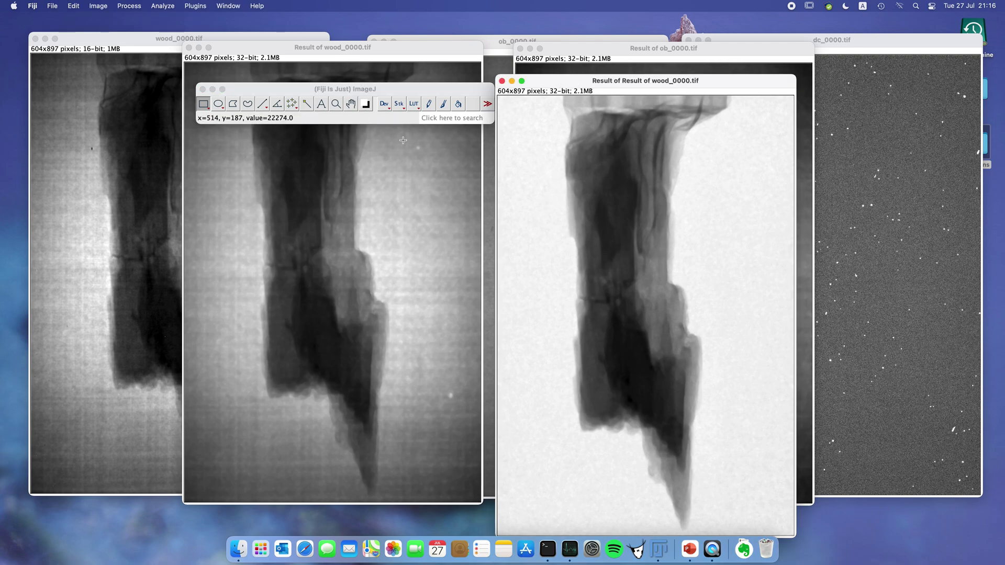
pyautogui.click(130, 8)
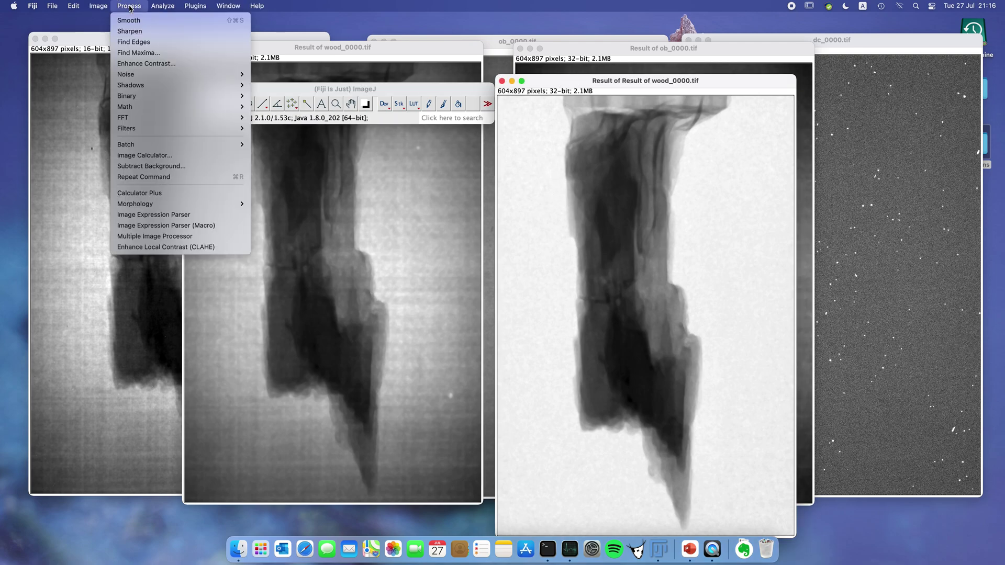
pyautogui.moveTo(161, 108)
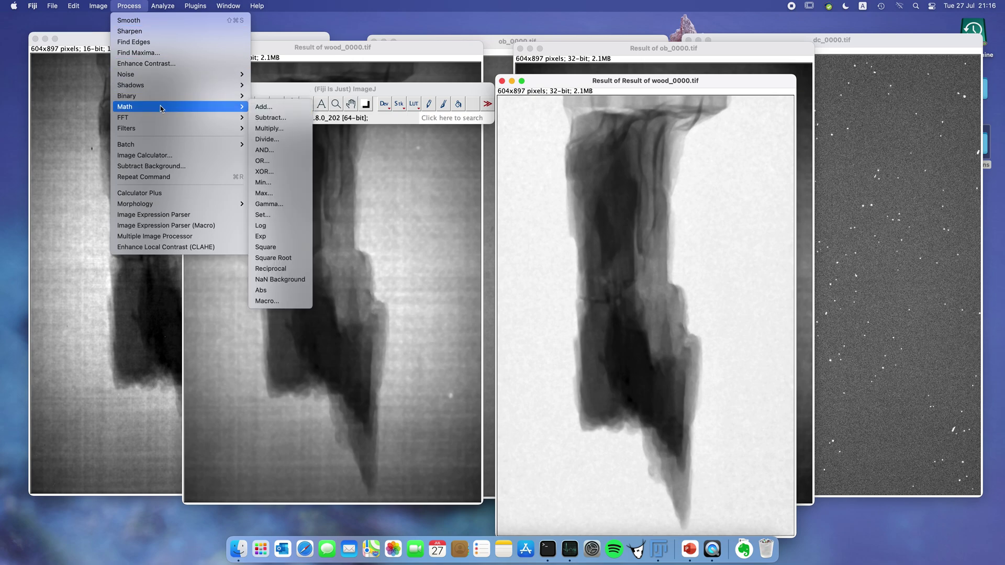
pyautogui.click(270, 230)
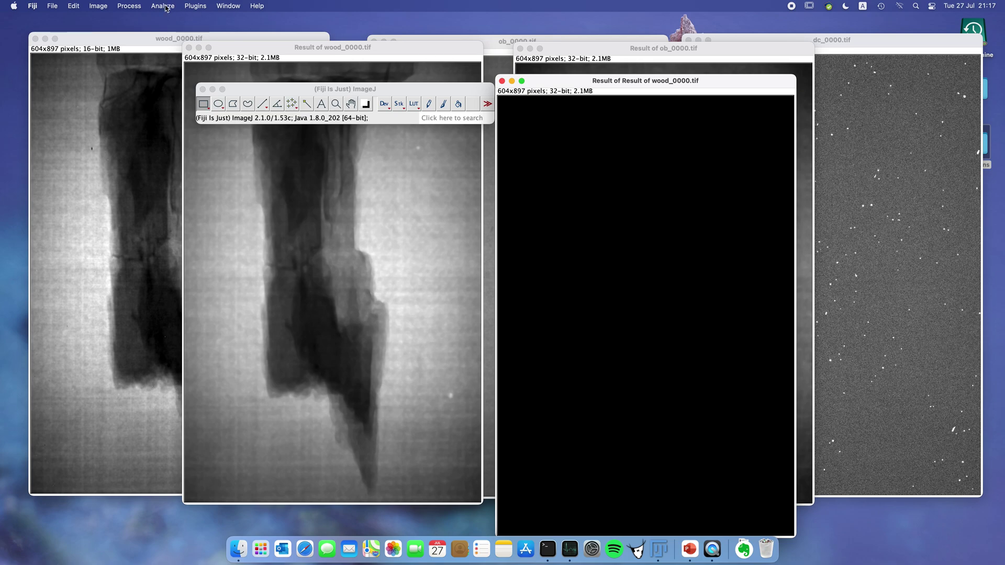
# - Auto-adjust brightness/contrast of the log image to roughly -1.0153 to 0.2146
pyautogui.click(97, 6)
pyautogui.moveTo(108, 37)
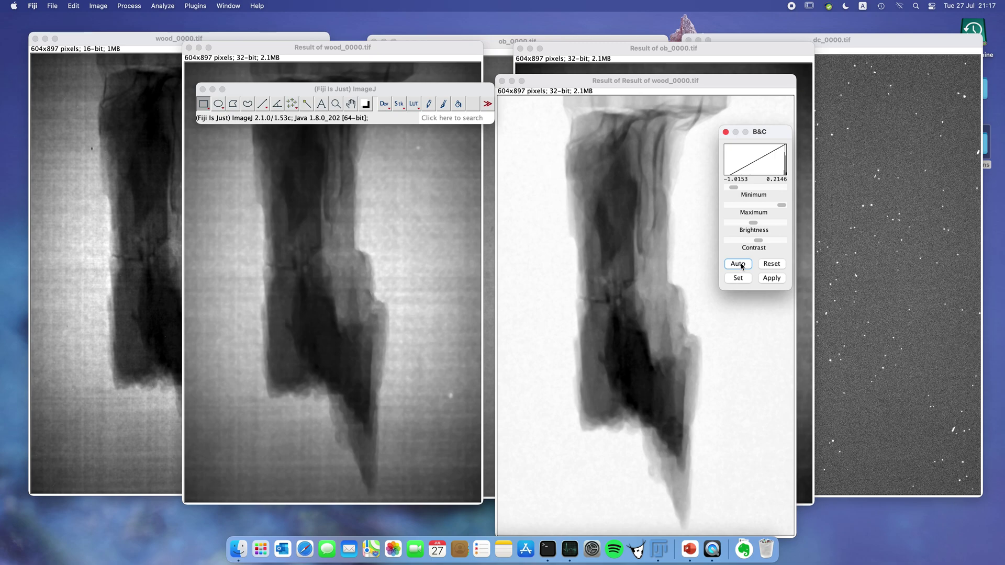
pyautogui.click(403, 92)
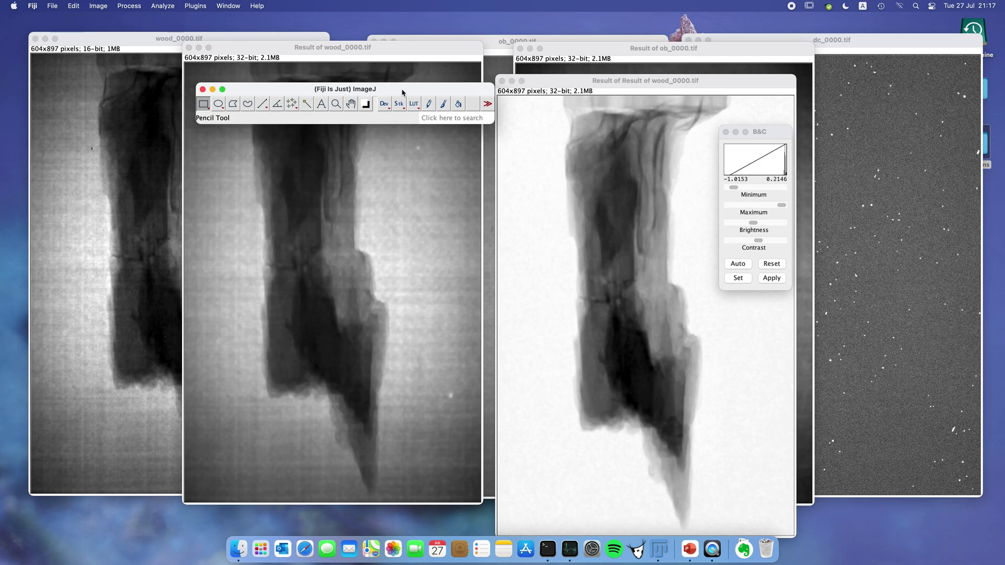
# - Multiply the log image by -1 and auto-fit the display range to -0.2199–1.0899
pyautogui.click(128, 7)
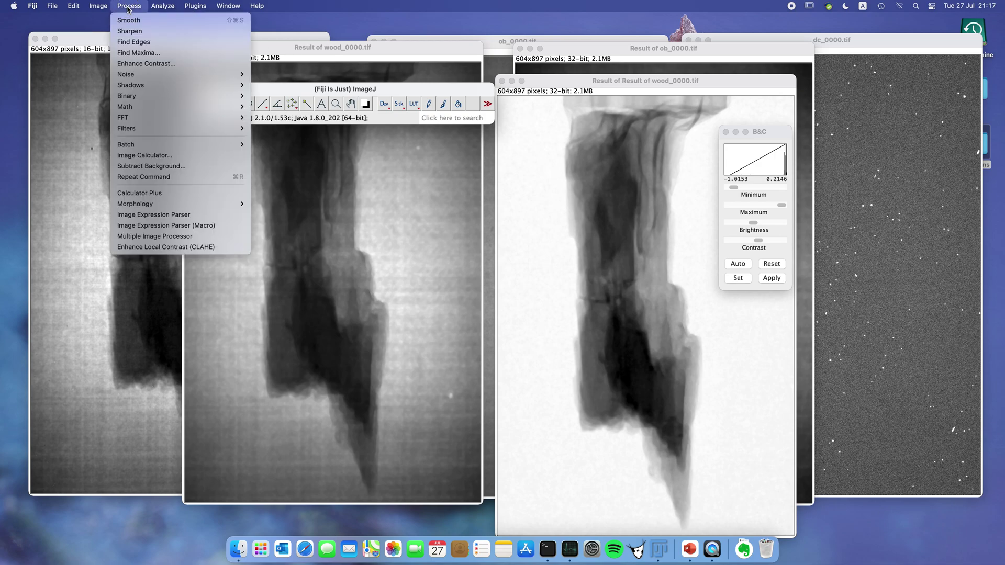
pyautogui.moveTo(158, 108)
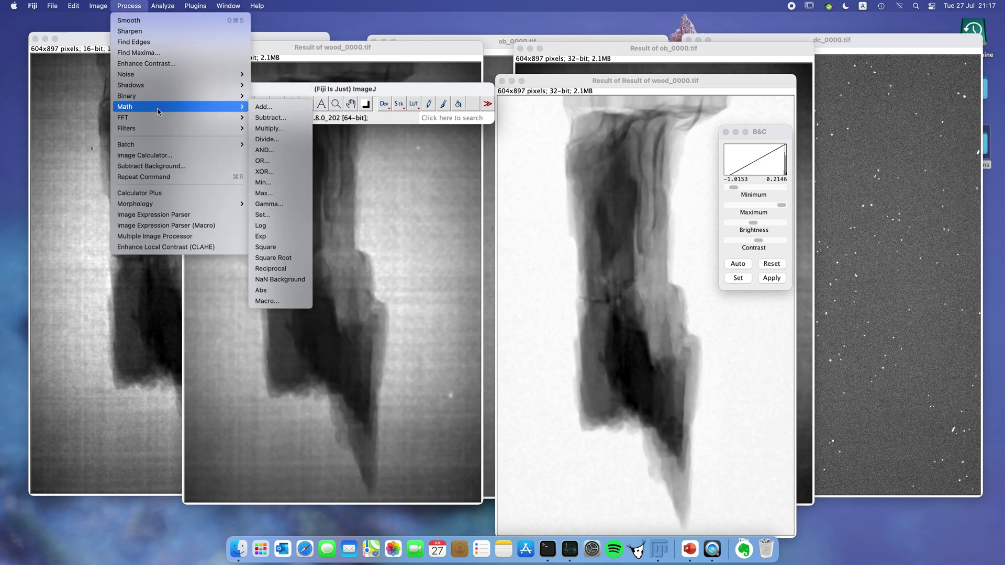
pyautogui.click(276, 131)
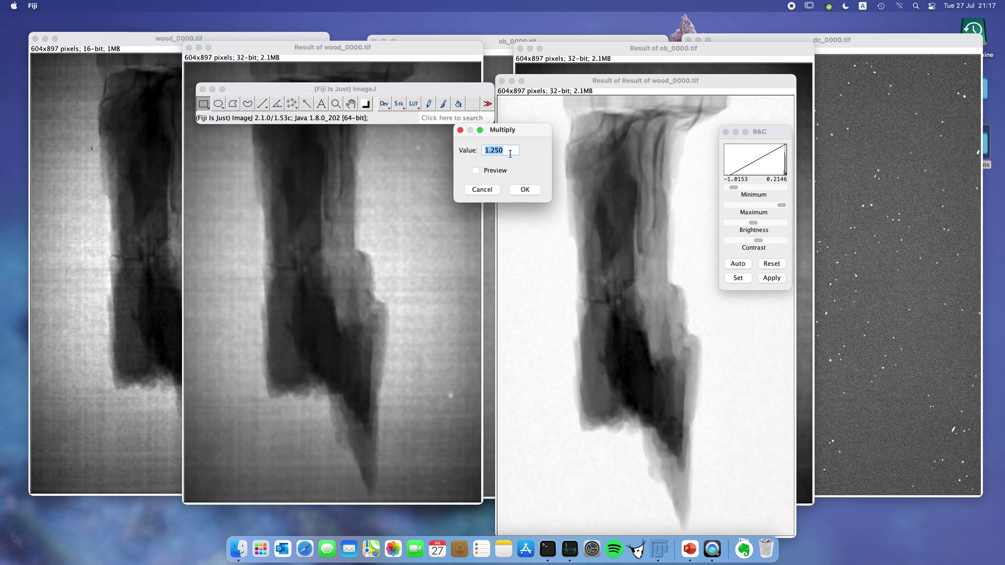
pyautogui.write('-1')
pyautogui.click(519, 190)
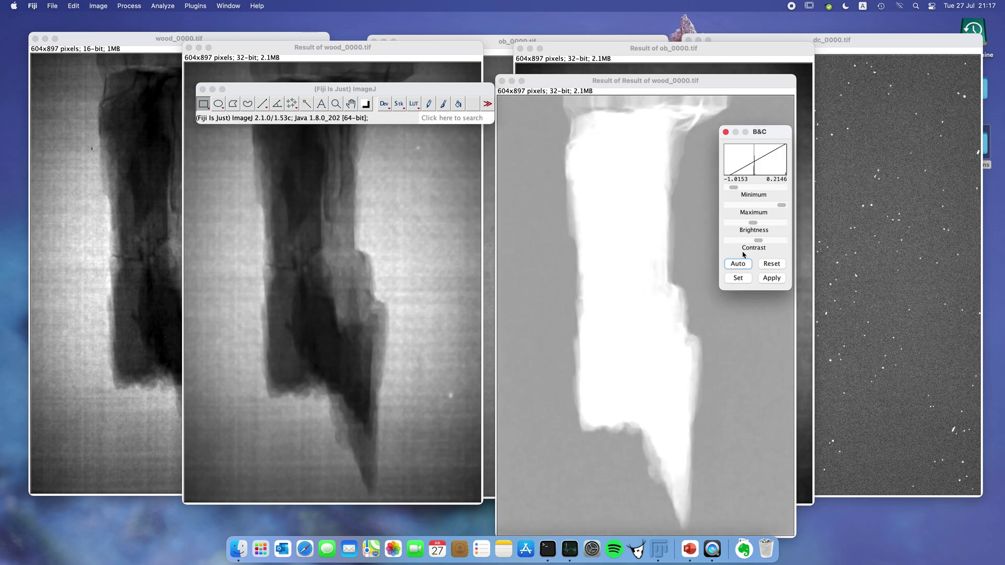
pyautogui.click(739, 265)
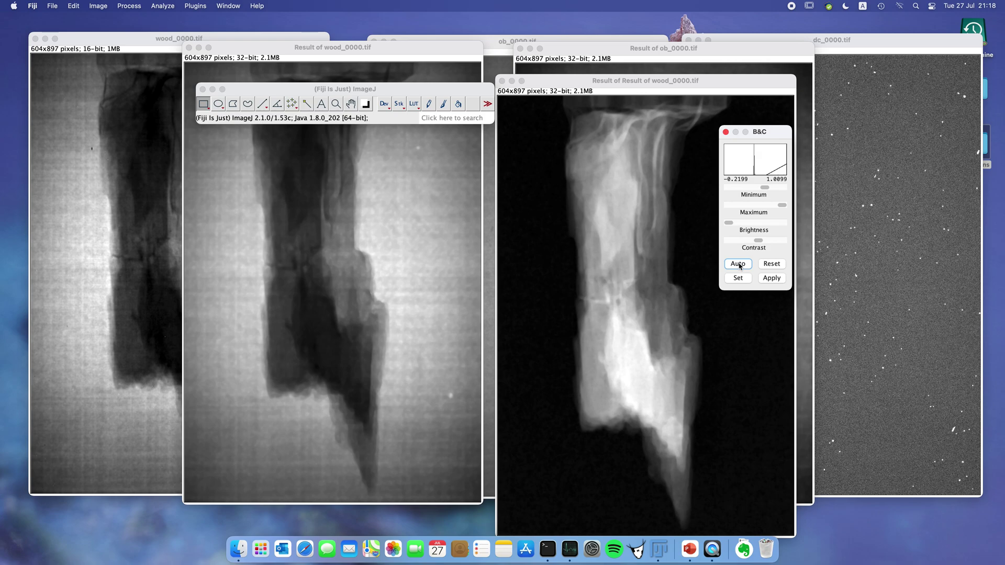
# - Re-apply Auto contrast to the negated wood image and move the windows aside
pyautogui.moveTo(566, 81); pyautogui.dragTo(416, 68)
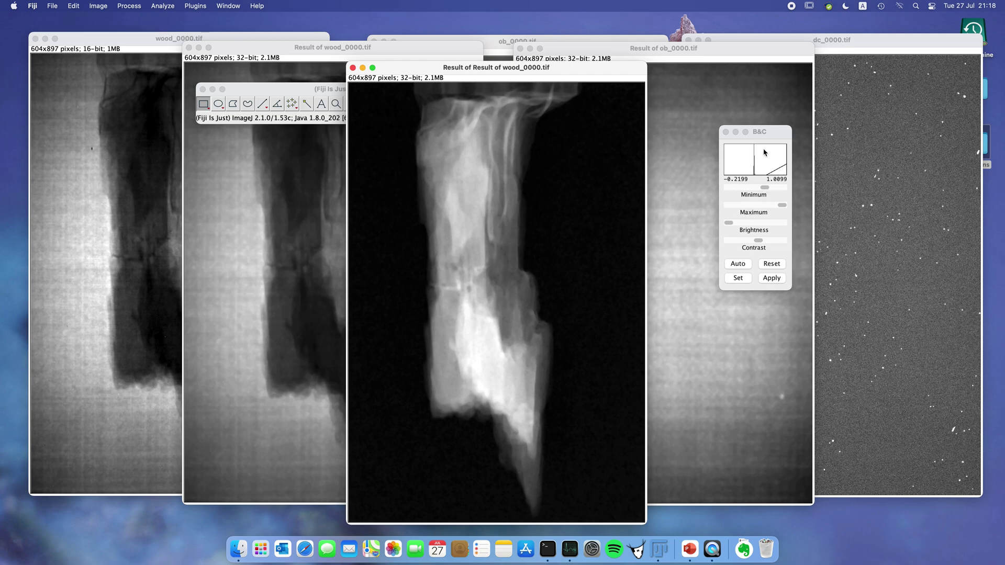
pyautogui.click(739, 265)
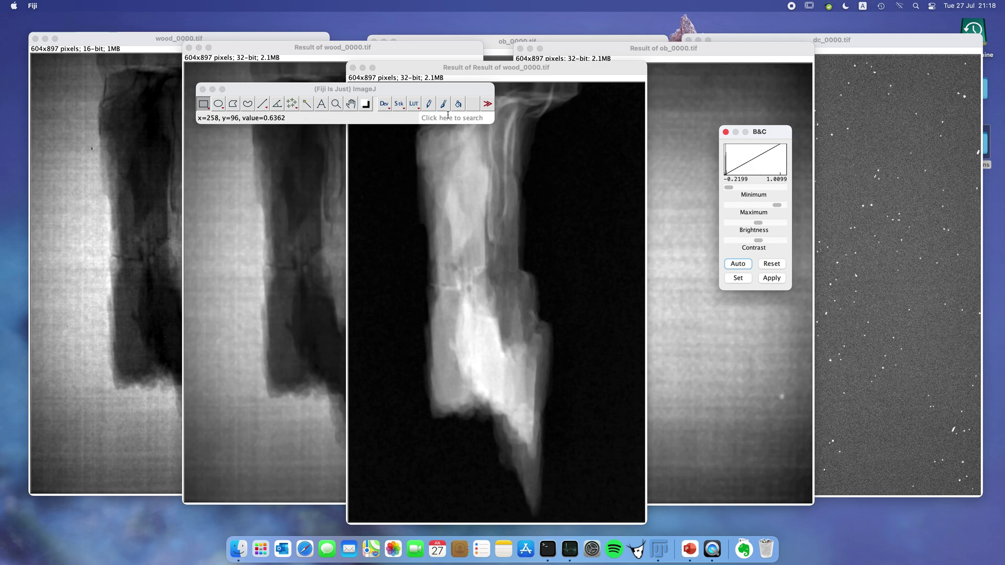
pyautogui.moveTo(399, 89); pyautogui.dragTo(230, 146)
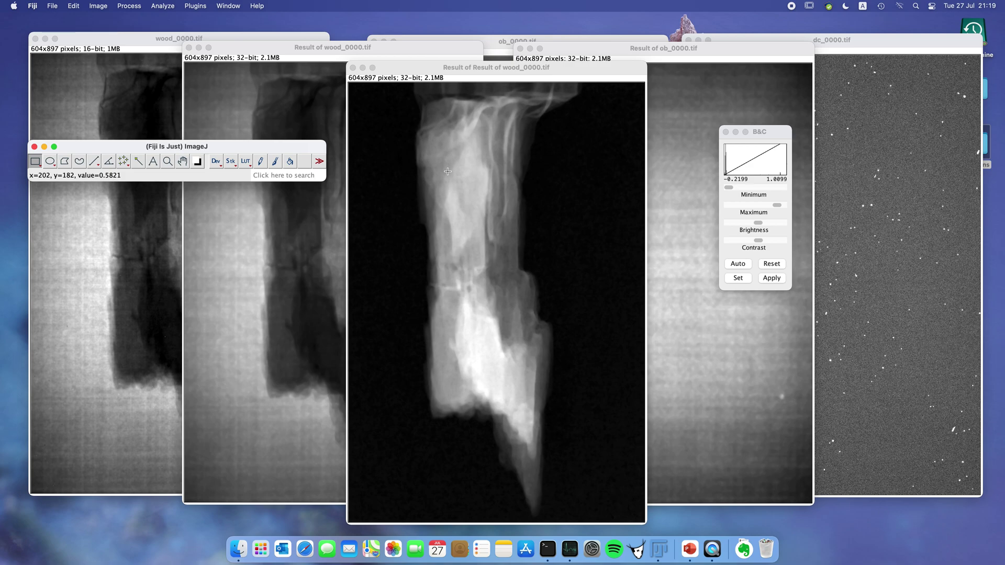
# - Convert the negated wood image to 8-bit with Image > Type > 8-bit
pyautogui.click(97, 6)
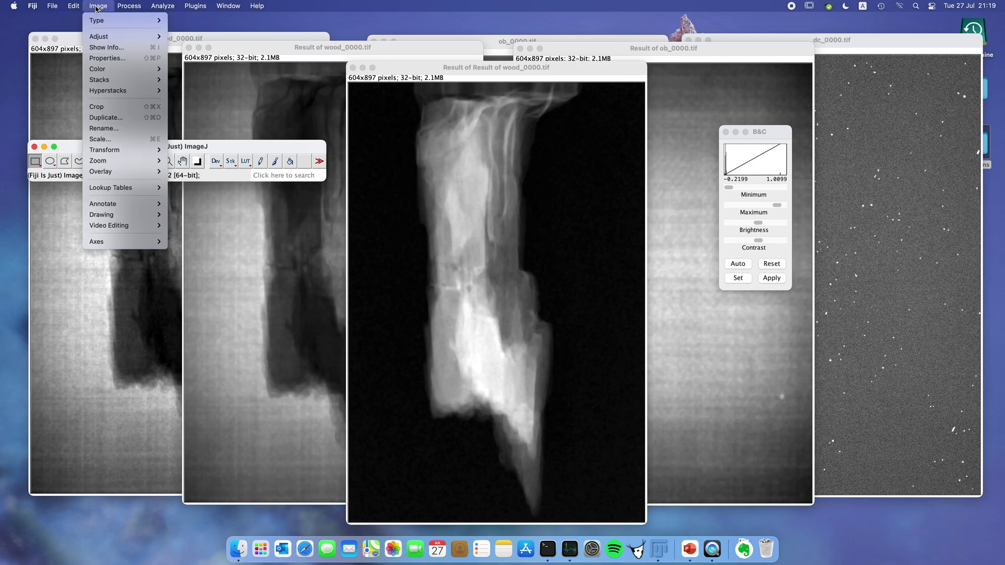
pyautogui.moveTo(109, 36)
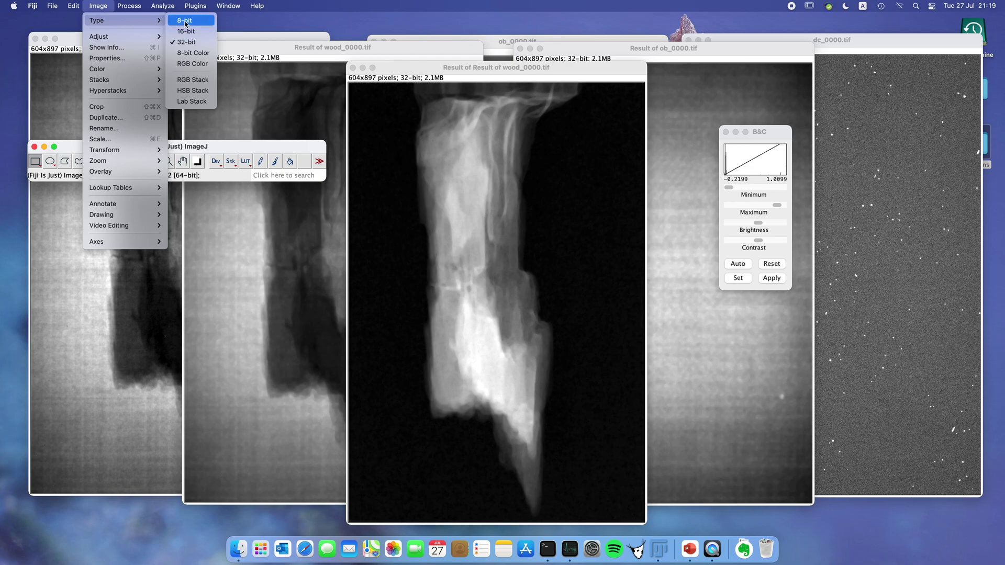
pyautogui.click(185, 21)
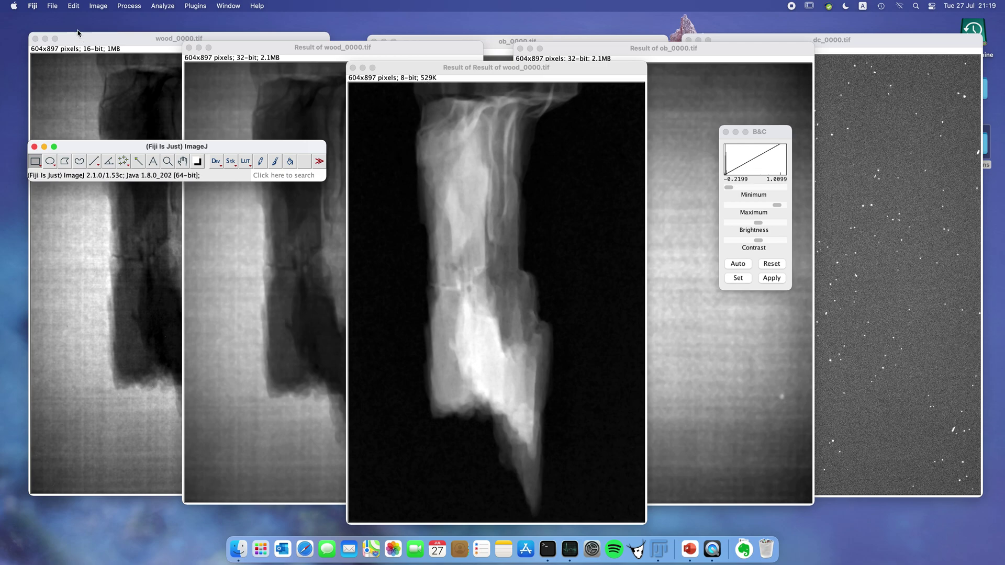
pyautogui.click(52, 7)
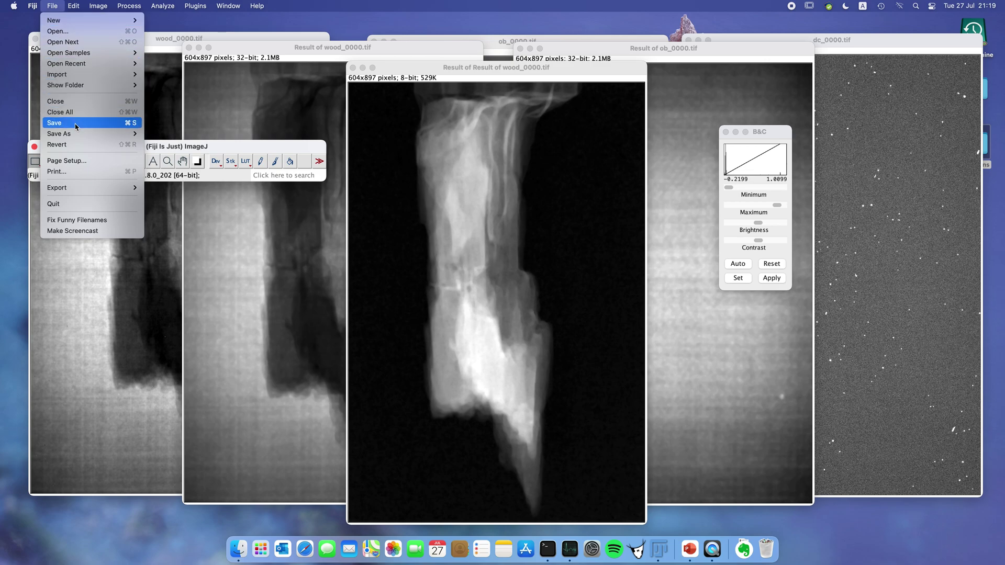
# - Save the image as PNG named wood_0000.png on the Desktop
pyautogui.moveTo(89, 138)
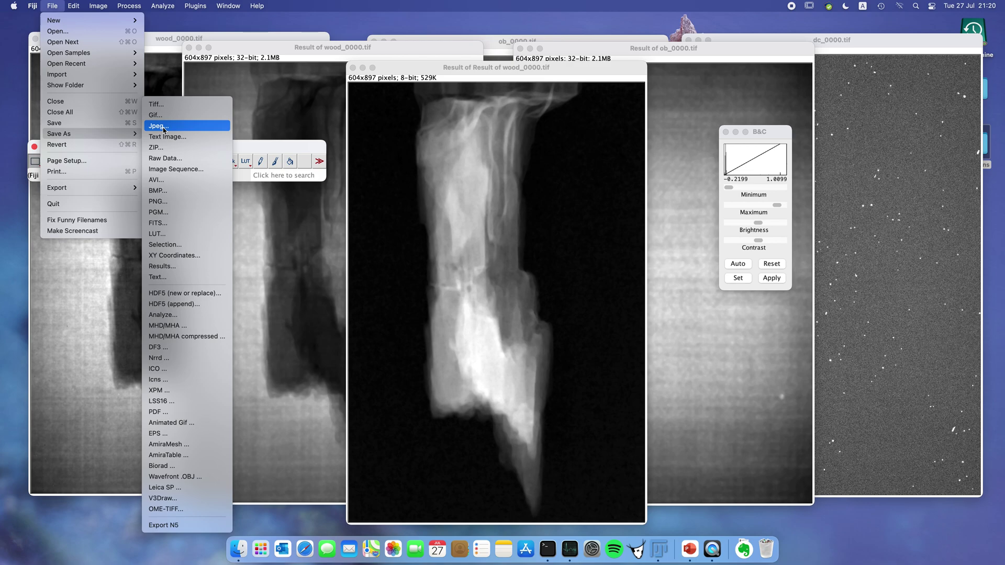
pyautogui.click(159, 203)
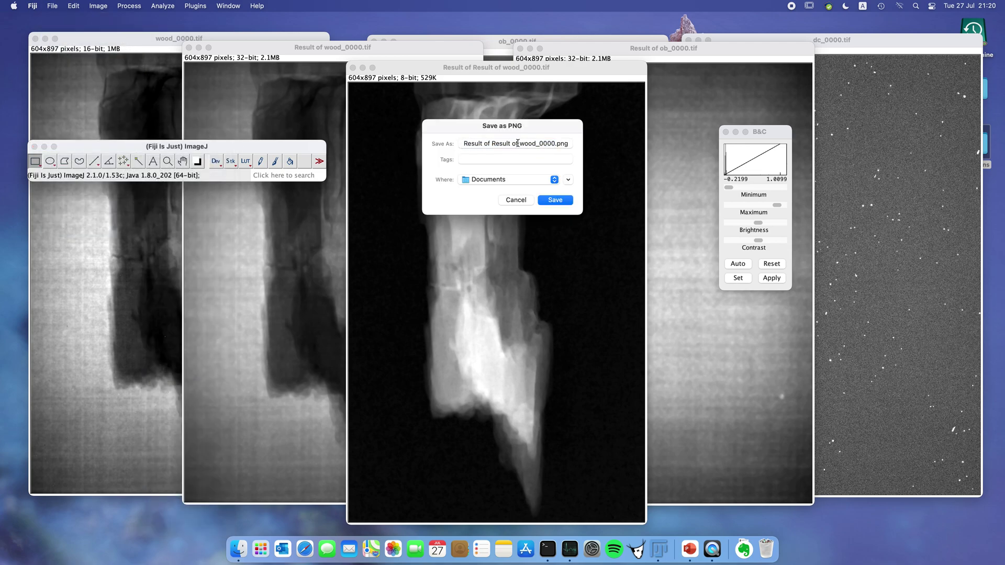
pyautogui.moveTo(517, 143); pyautogui.dragTo(440, 149)
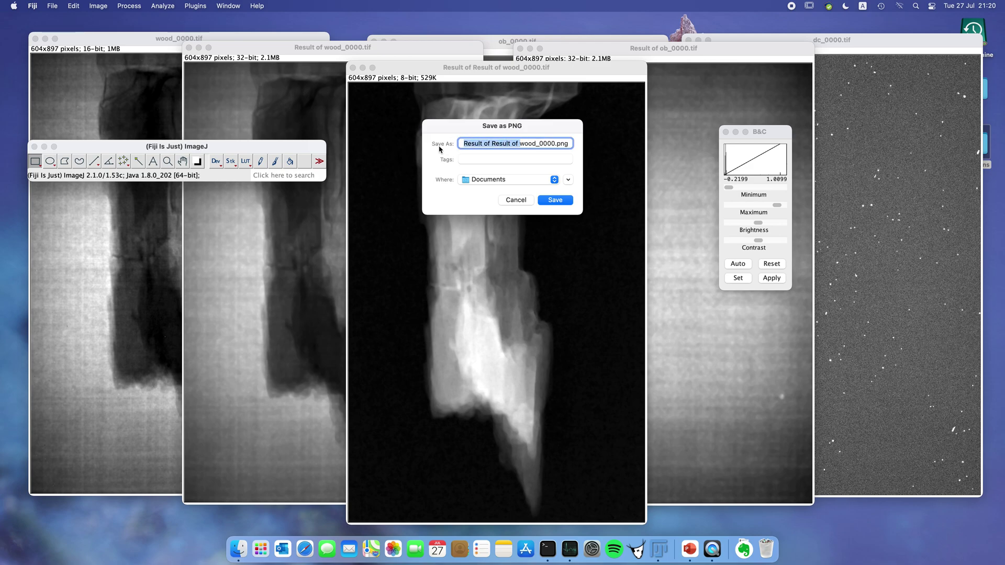
pyautogui.press('BackSpace')
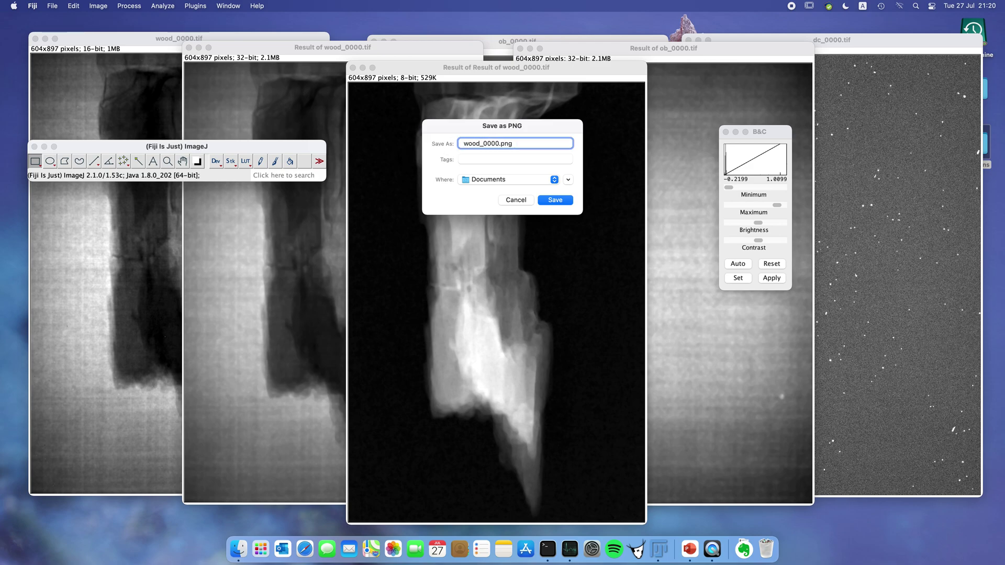
pyautogui.click(514, 179)
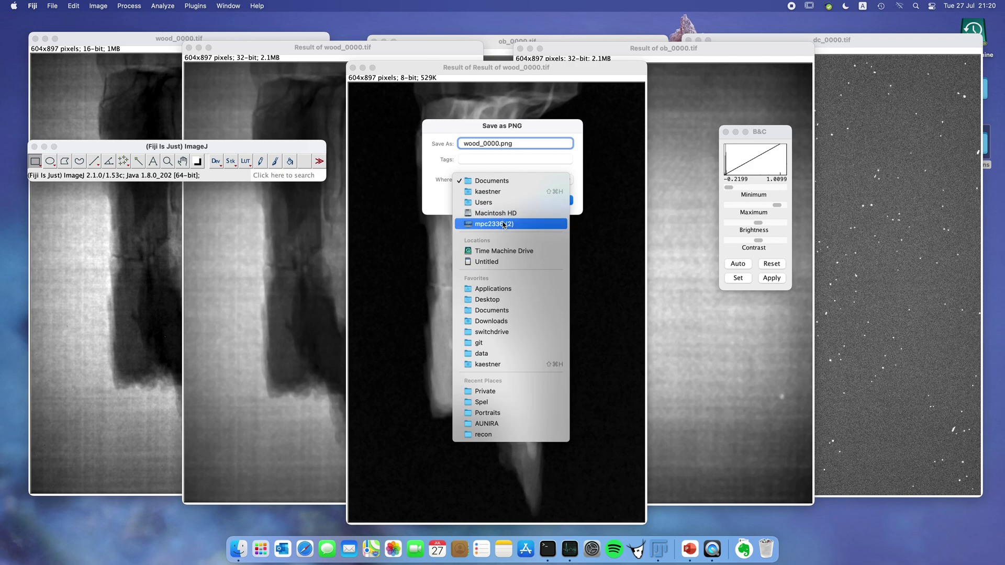
pyautogui.click(497, 303)
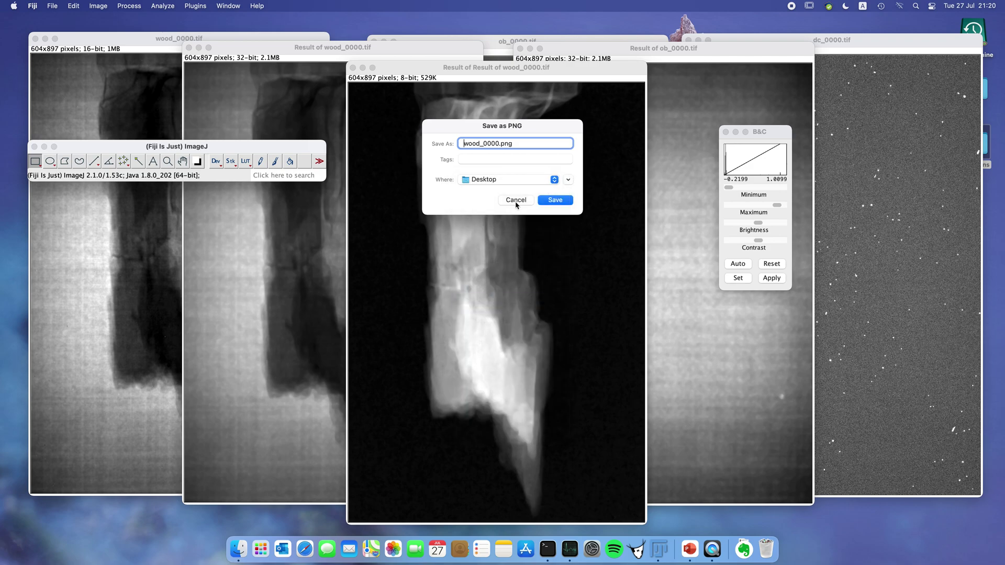
pyautogui.click(556, 201)
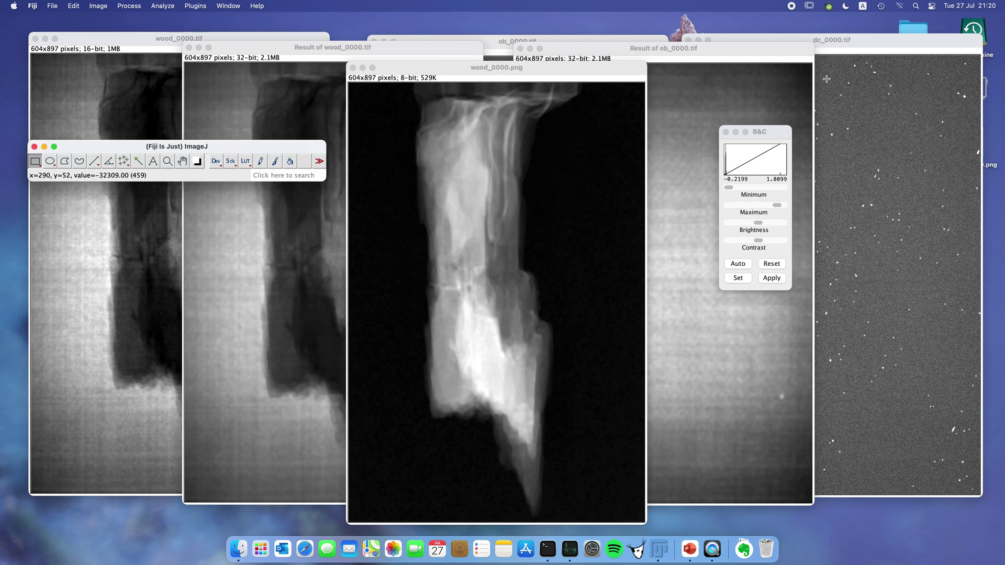
# - Move the dark-current window aside and select wood_0000.png on the desktop
pyautogui.click(873, 42)
pyautogui.moveTo(873, 41); pyautogui.dragTo(644, 57)
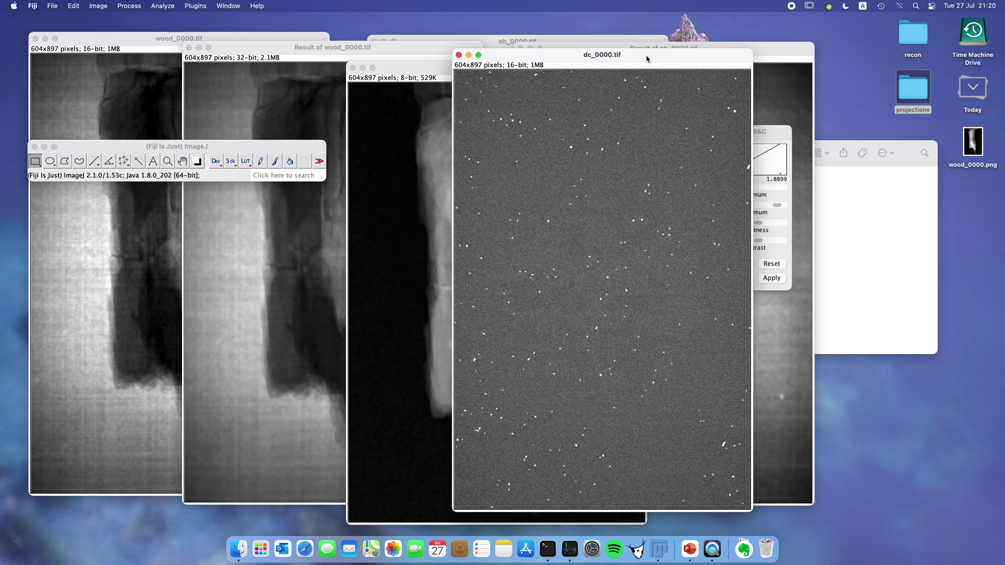
pyautogui.click(972, 147)
# - Open wood_0000.png from the desktop in Preview
pyautogui.doubleClick(972, 146)
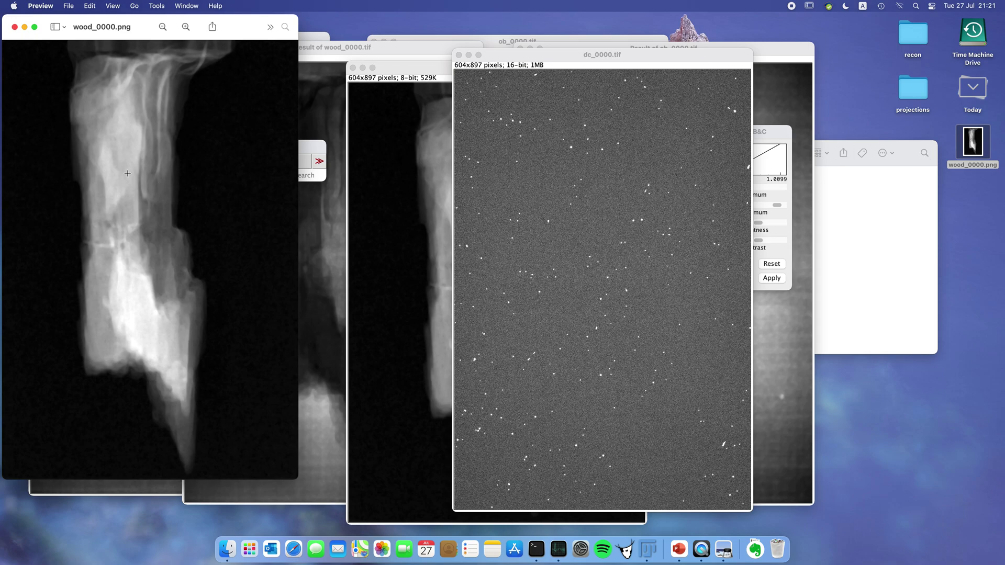